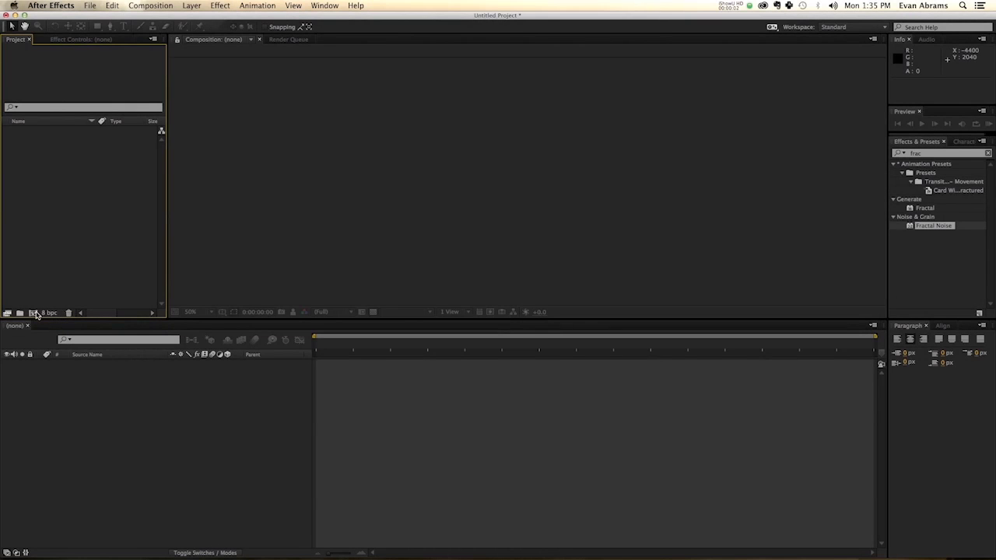
# Create a 30-second composition named Comp 1 using the HDTV 1080 29.97 preset.
pyautogui.click(33, 313)
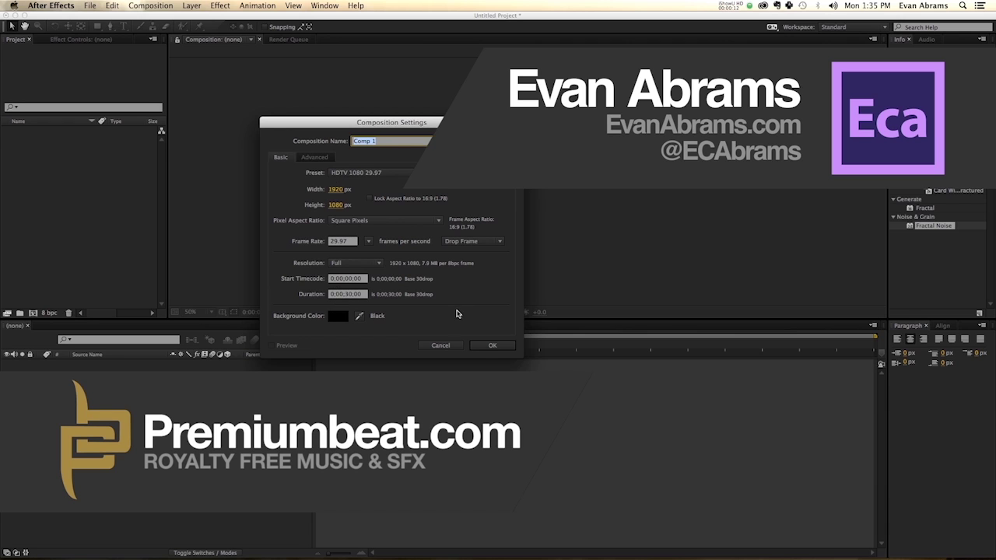
pyautogui.click(489, 345)
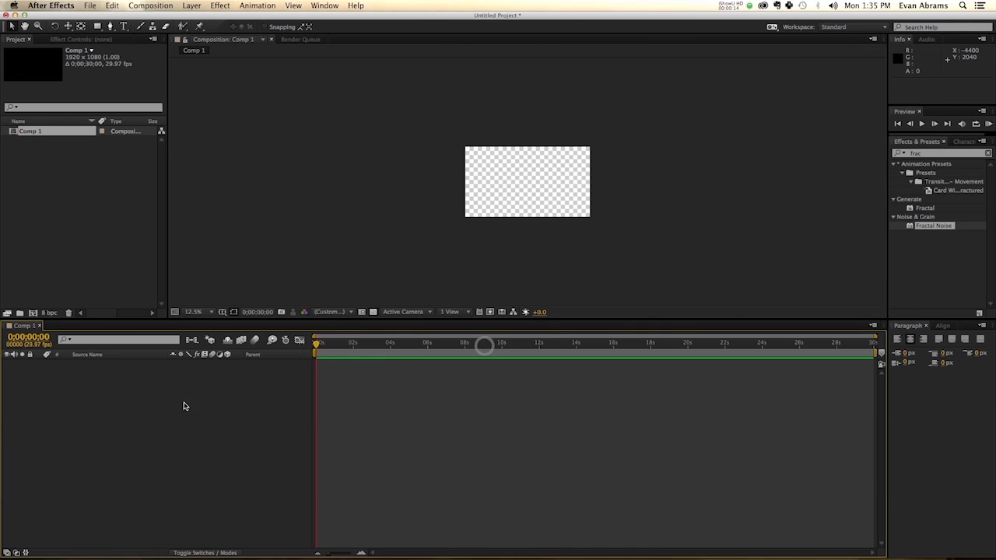
pyautogui.scroll(3, 514, 191)
pyautogui.scroll(-2, 501, 211)
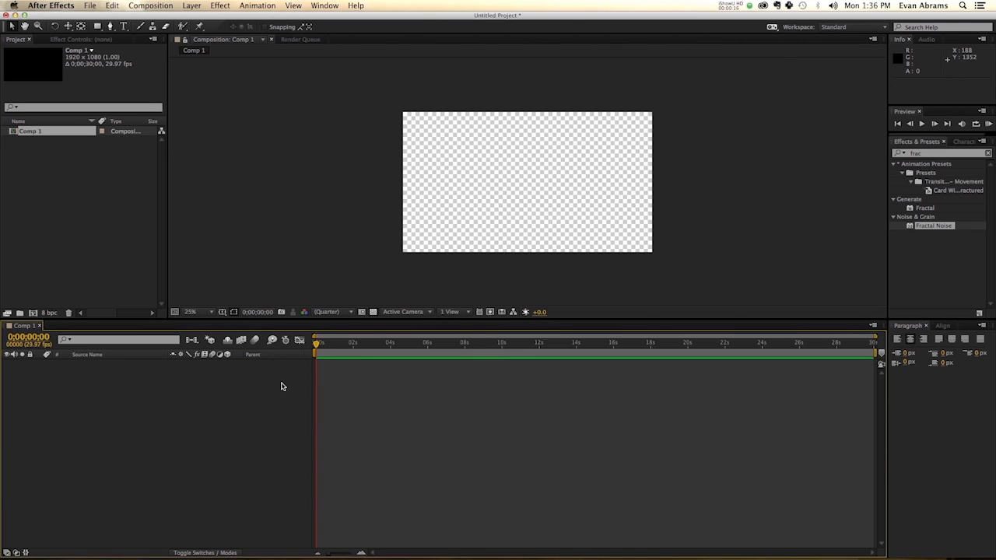
# Add a text layer reading "Text" and turn off All Caps for it.
pyautogui.rightClick(104, 389)
pyautogui.moveTo(136, 396)
pyautogui.click(259, 413)
pyautogui.write('TEXT')
pyautogui.press('KP_Enter')
pyautogui.press('v')
pyautogui.click(938, 253)
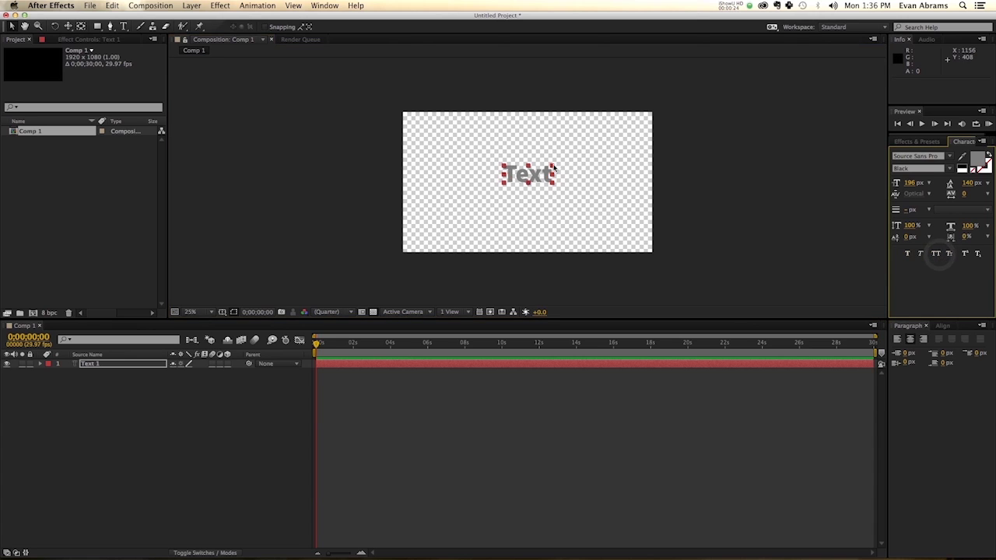
# Scale the text up to about 267% and set its fill colour's brightness to 90%.
pyautogui.moveTo(554, 165); pyautogui.dragTo(595, 139)
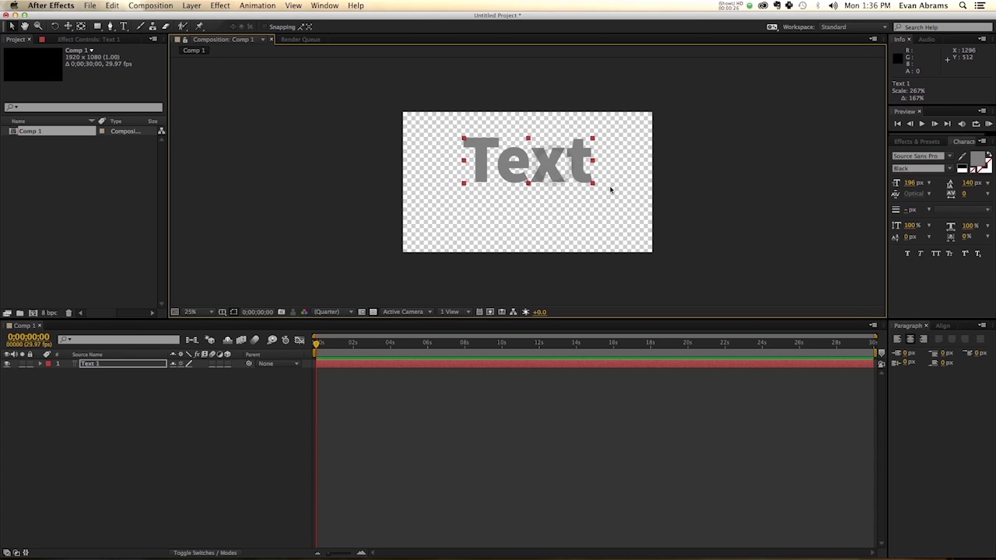
pyautogui.click(974, 162)
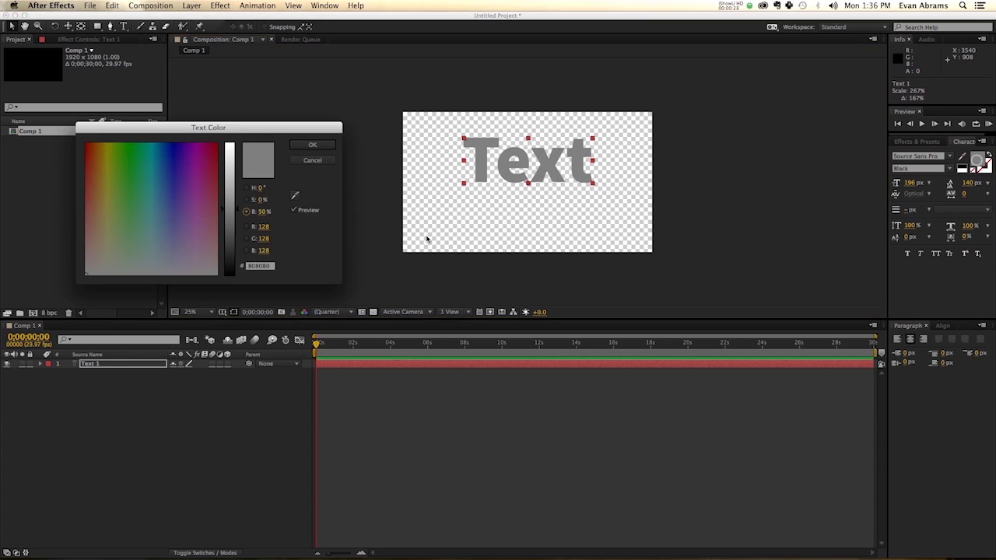
pyautogui.click(263, 210)
pyautogui.write('90')
pyautogui.press('Return')
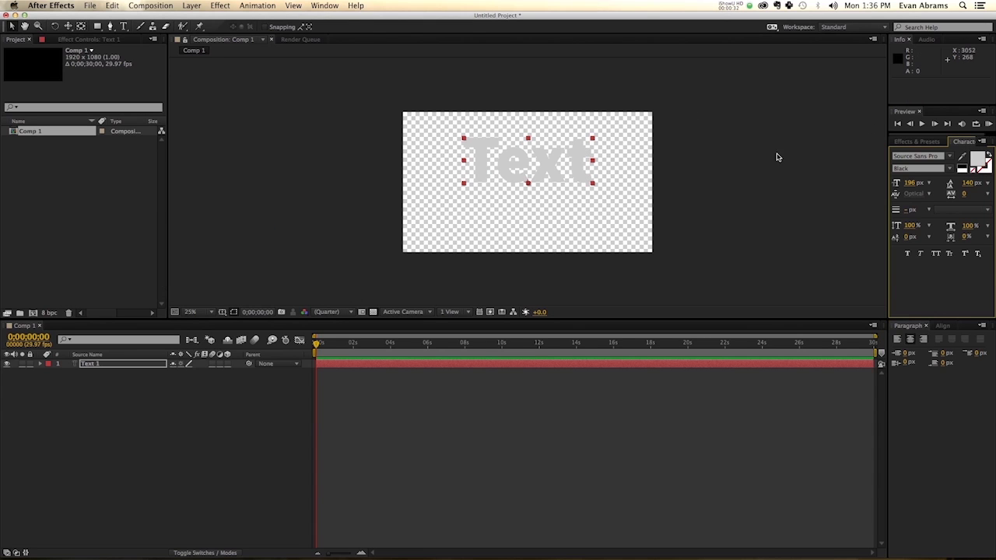
# Turn off the transparency grid so the text displays on the black composition background.
pyautogui.click(555, 166)
pyautogui.click(395, 400)
pyautogui.click(402, 363)
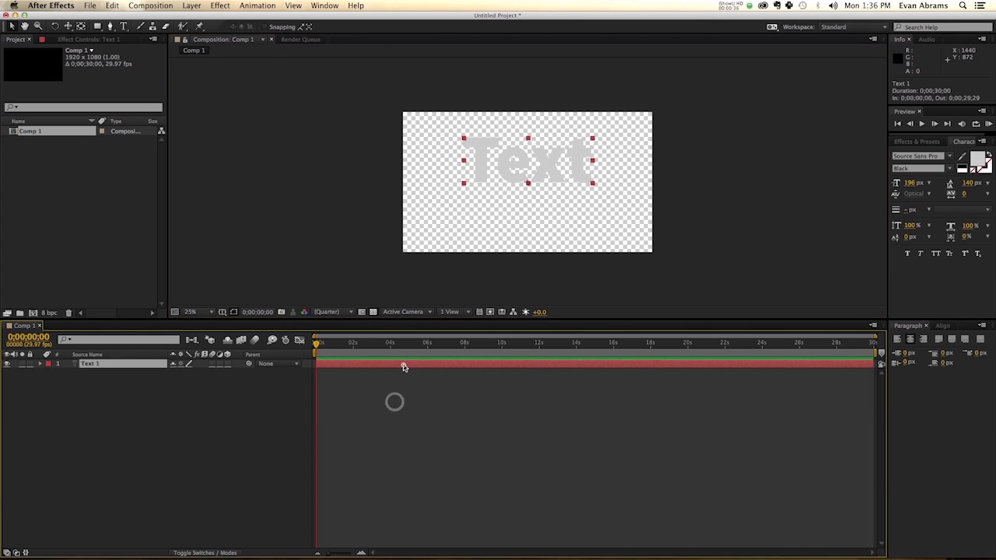
pyautogui.click(373, 312)
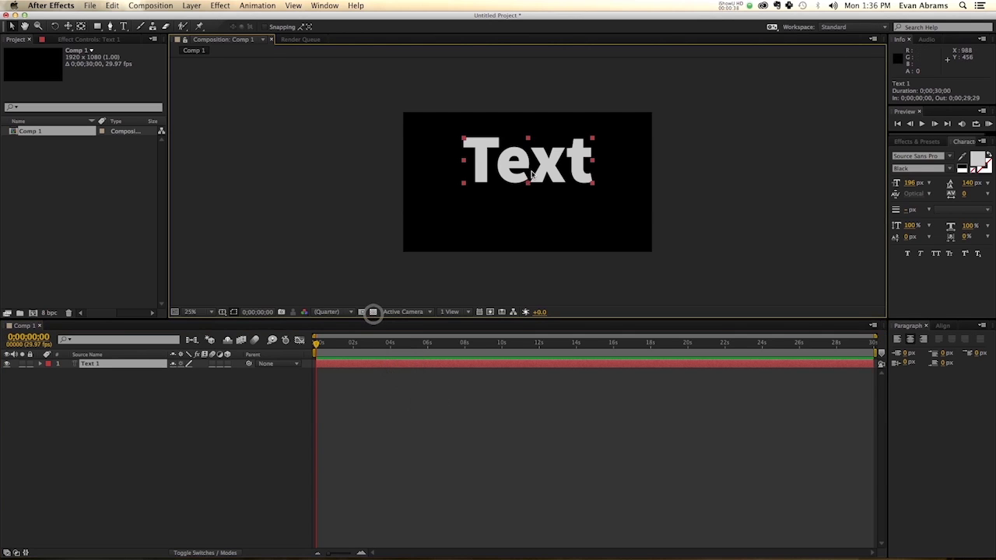
pyautogui.click(865, 28)
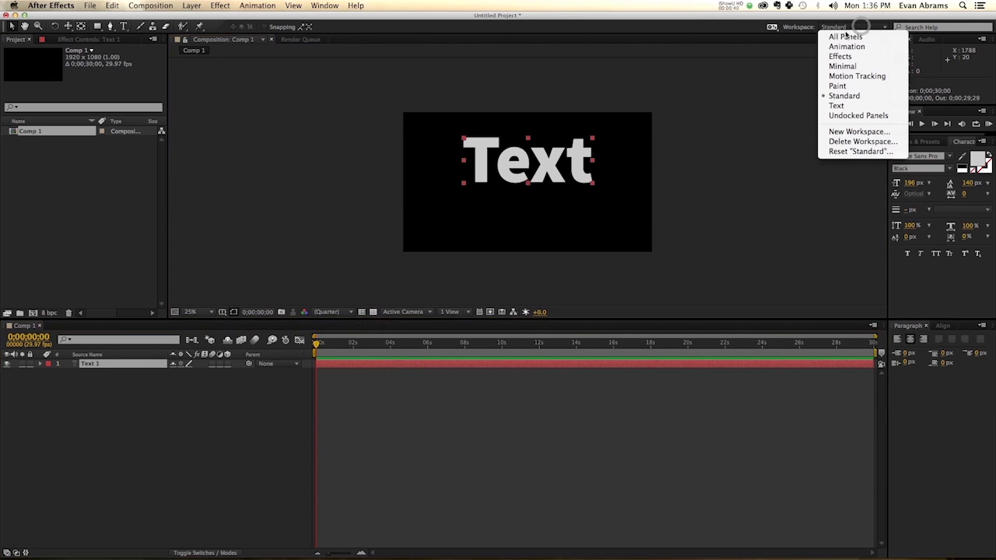
pyautogui.click(817, 67)
# Make the text layer 3D and reveal its rotation properties.
pyautogui.click(320, 364)
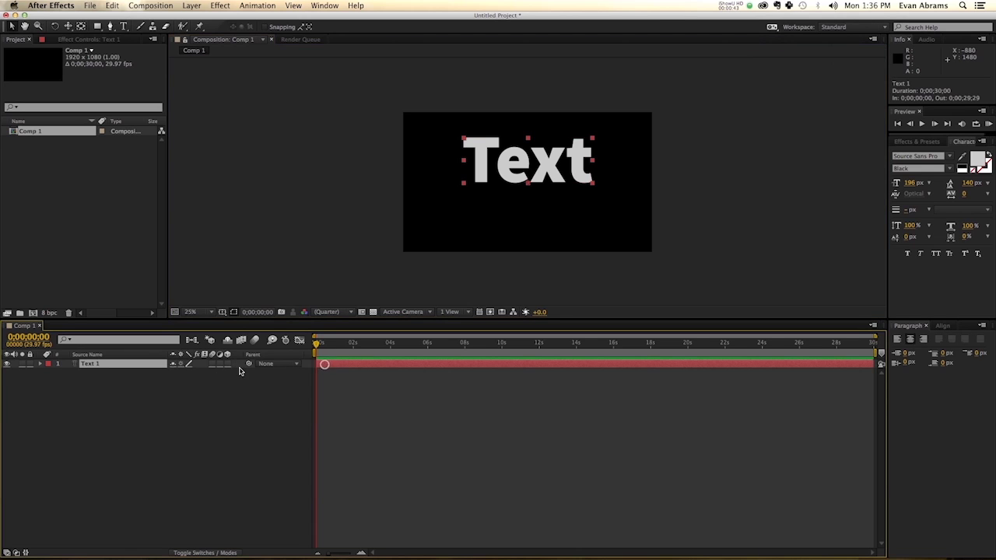
pyautogui.click(227, 363)
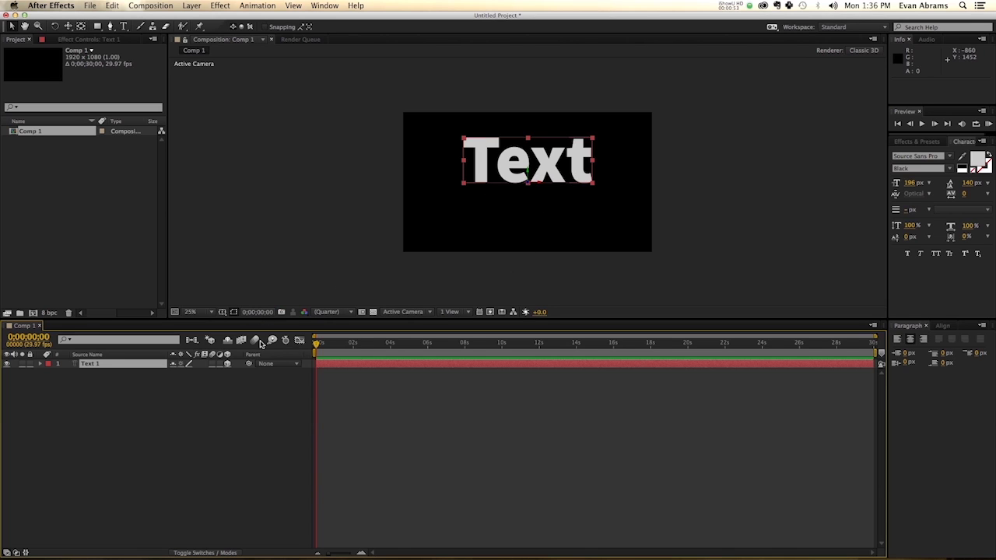
pyautogui.press('r')
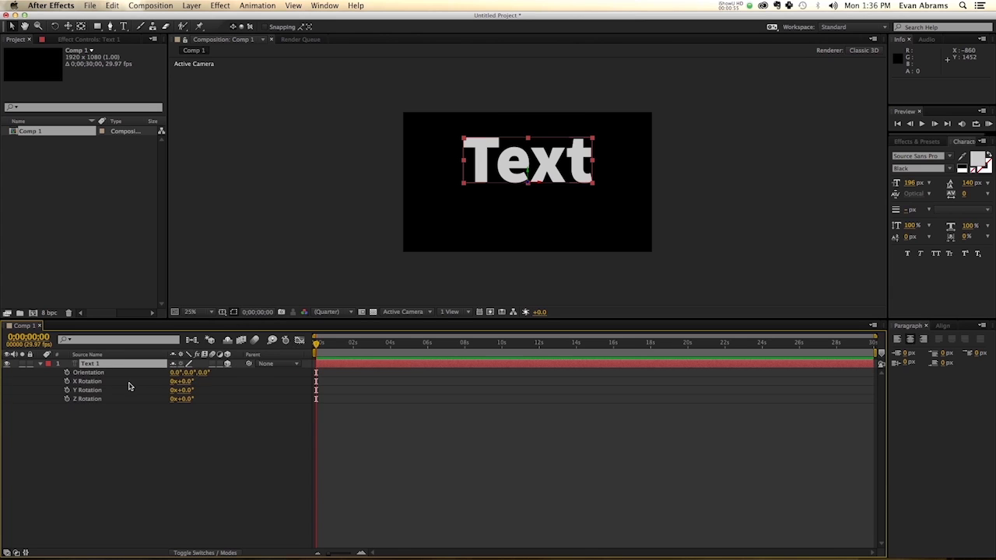
# Add an X Rotation keyframe of -180° to the text layer at 0 seconds.
pyautogui.click(67, 382)
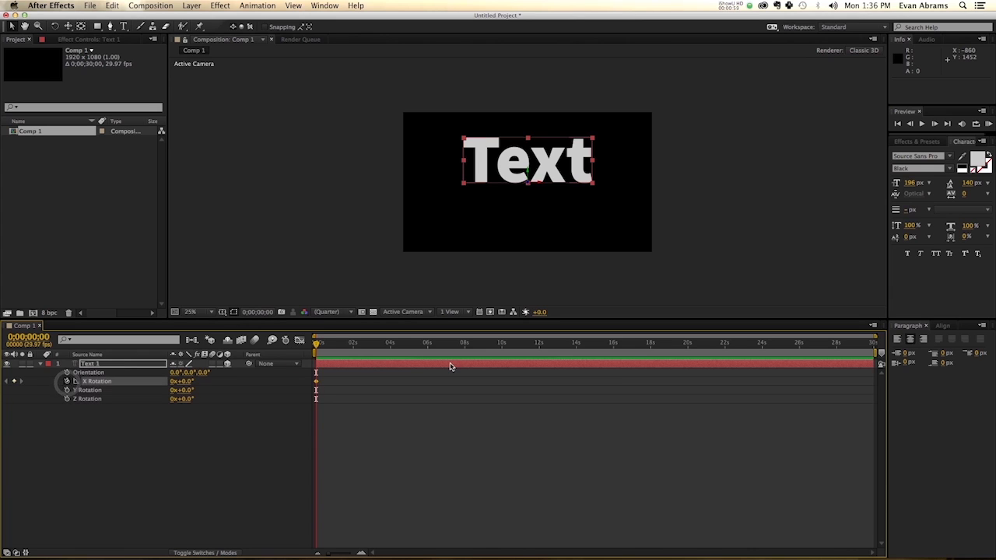
pyautogui.moveTo(181, 383); pyautogui.dragTo(110, 388)
pyautogui.click(187, 381)
pyautogui.write('-180')
pyautogui.press('Return')
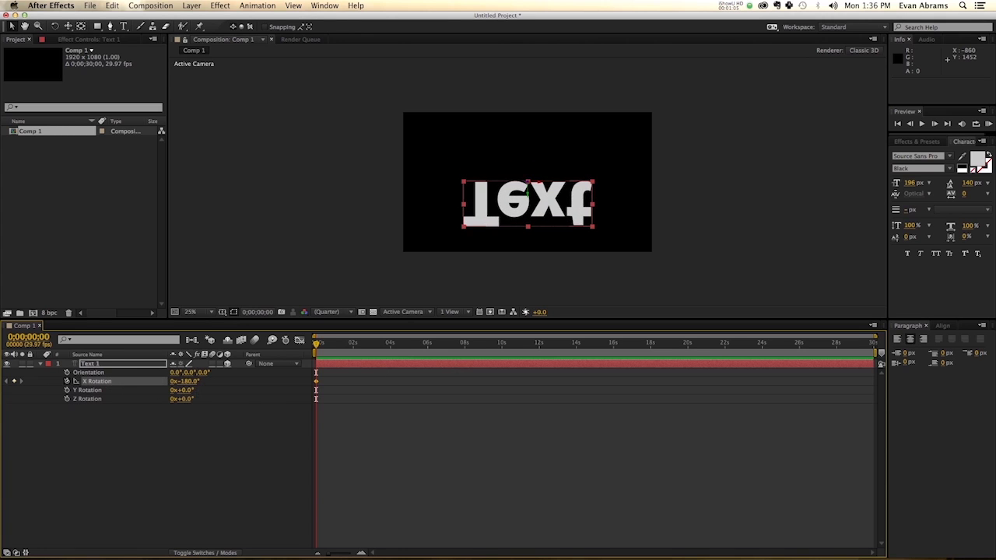
# Keyframe the text layer's X Rotation at 0° at the one-second mark.
pyautogui.hotkey('shift', 'pagedown')
pyautogui.hotkey('shift', 'pagedown')
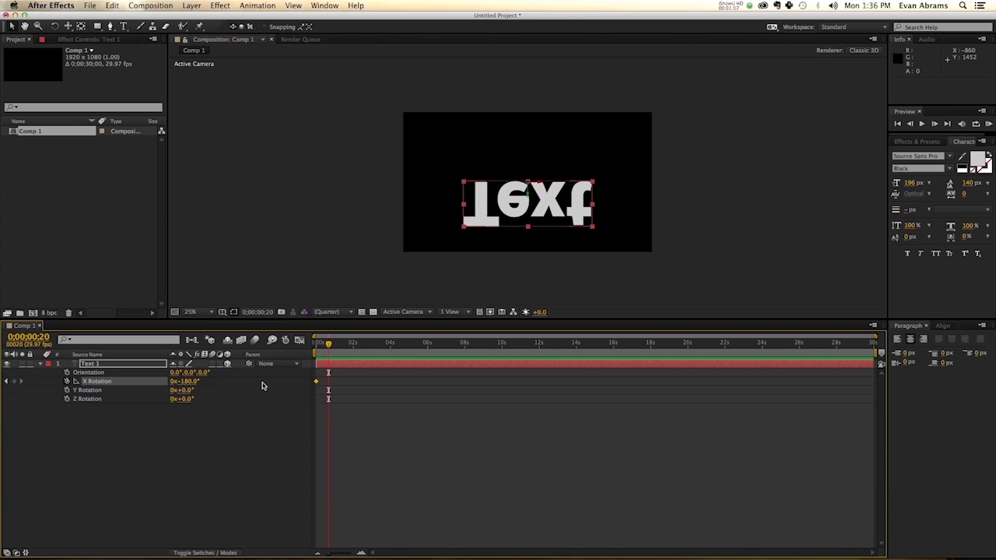
# Keyframe the text layer's X Rotation at 180° at the two-second mark.
pyautogui.hotkey('shift', 'pagedown')
pyautogui.click(177, 381)
pyautogui.write('0')
pyautogui.press('Return')
pyautogui.hotkey('shift', 'pagedown')
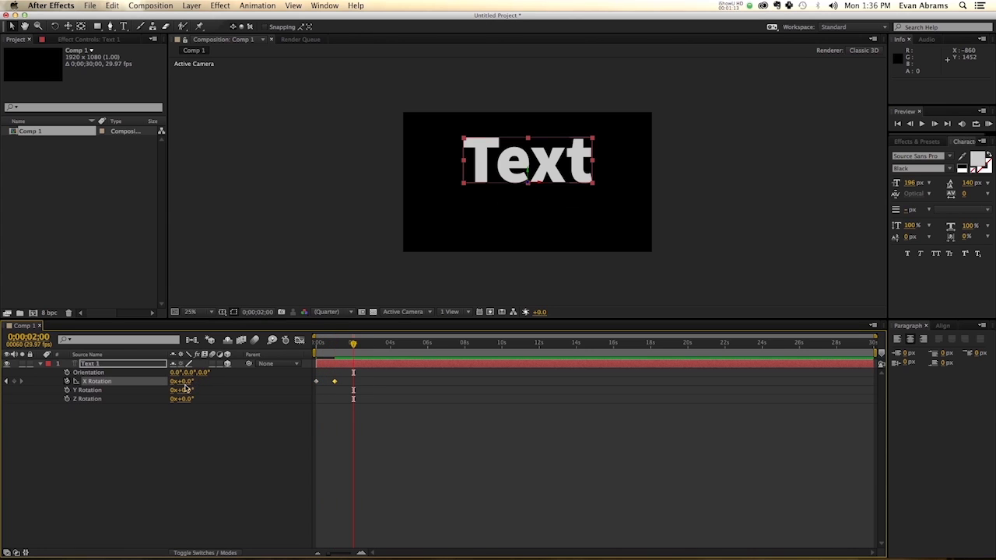
pyautogui.click(188, 383)
pyautogui.write('180')
pyautogui.press('Return')
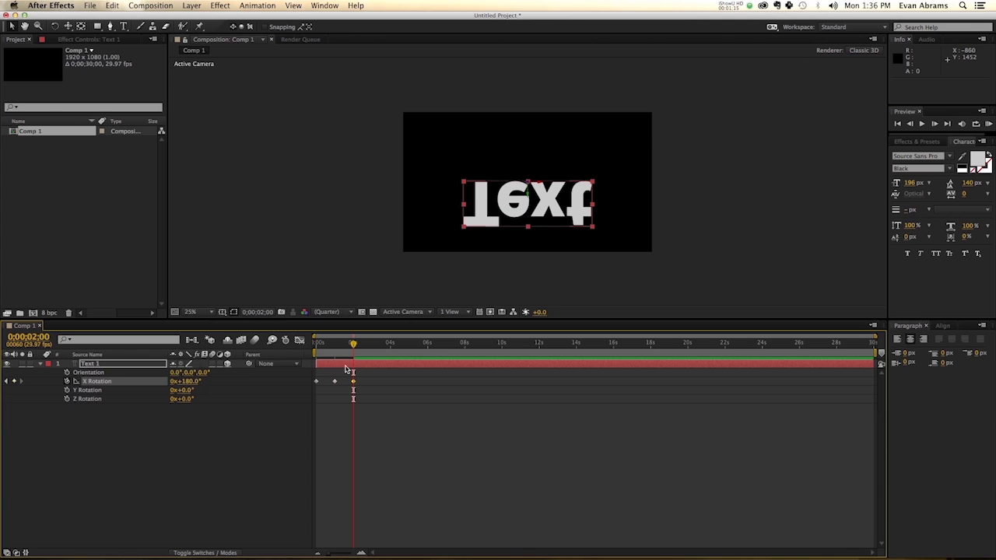
# Preview the flip and apply Easy Ease to all three X Rotation keyframes.
pyautogui.press('KP_0')
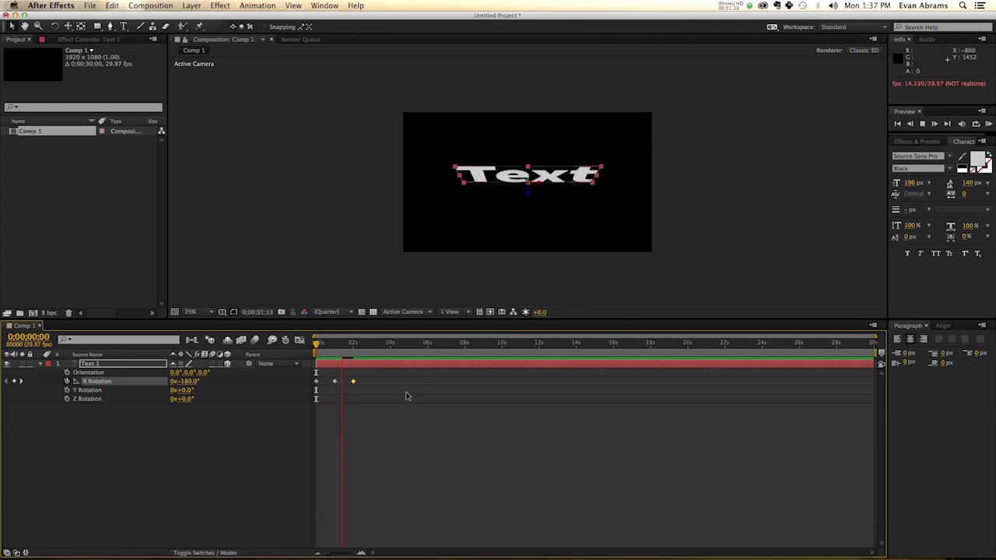
pyautogui.moveTo(372, 381); pyautogui.dragTo(317, 388)
pyautogui.press('F9')
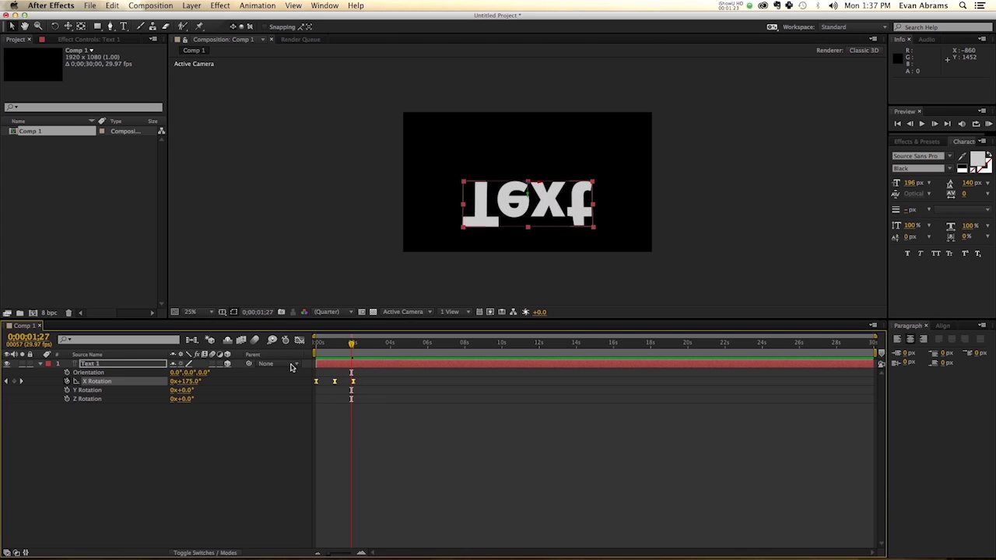
# In the X Rotation speed graph, lengthen the middle keyframe's outgoing ease handle so the speed peaks close to the last keyframe.
pyautogui.click(300, 340)
pyautogui.moveTo(396, 467); pyautogui.dragTo(314, 532)
pyautogui.click(554, 542)
pyautogui.click(734, 472)
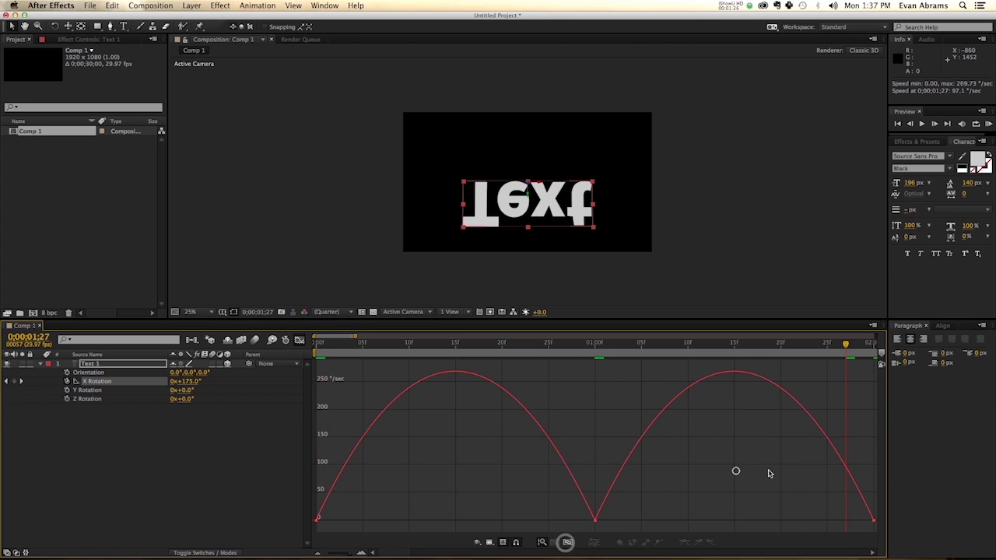
pyautogui.click(874, 520)
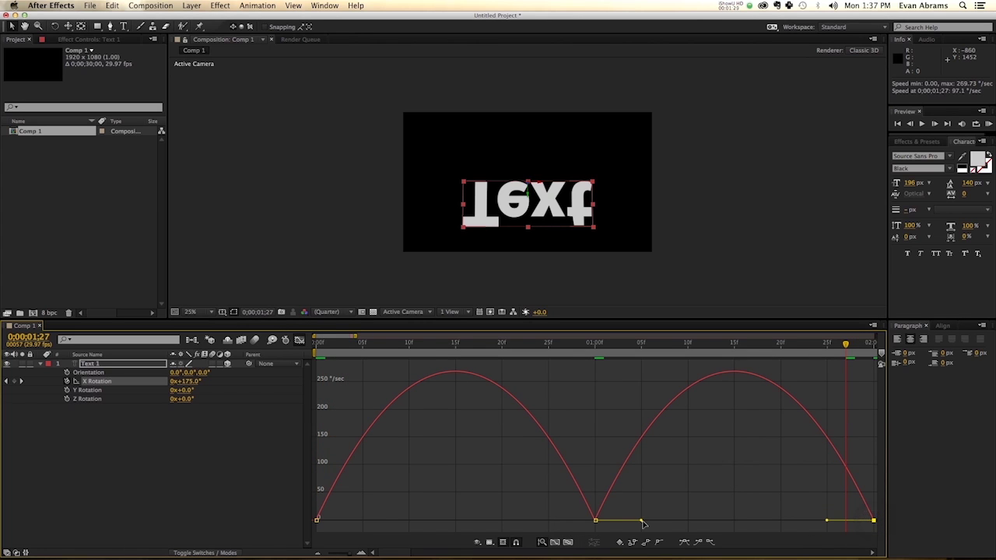
pyautogui.moveTo(641, 521); pyautogui.dragTo(789, 527)
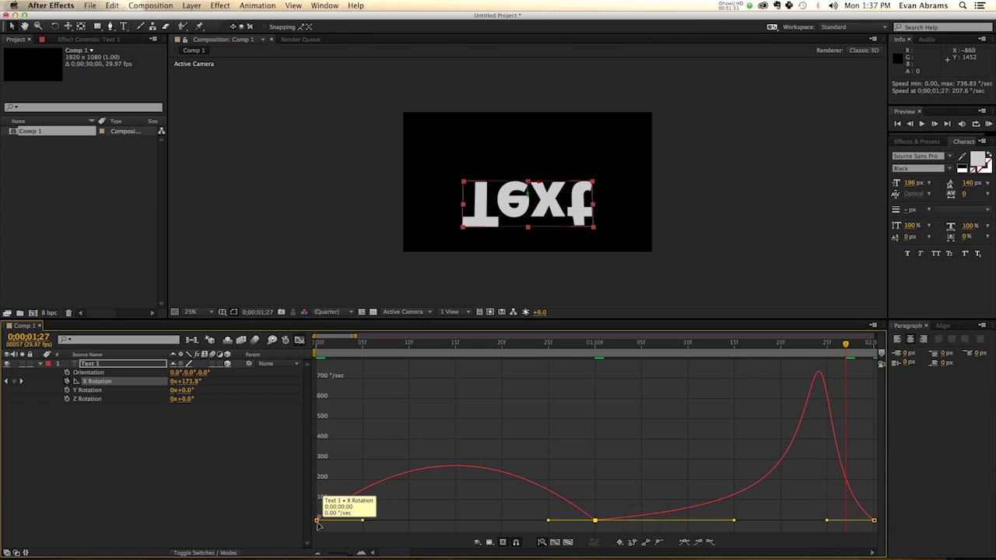
# Lengthen the middle keyframe's incoming ease handle towards the first keyframe, scrub through the flip, and close the graph editor.
pyautogui.click(316, 520)
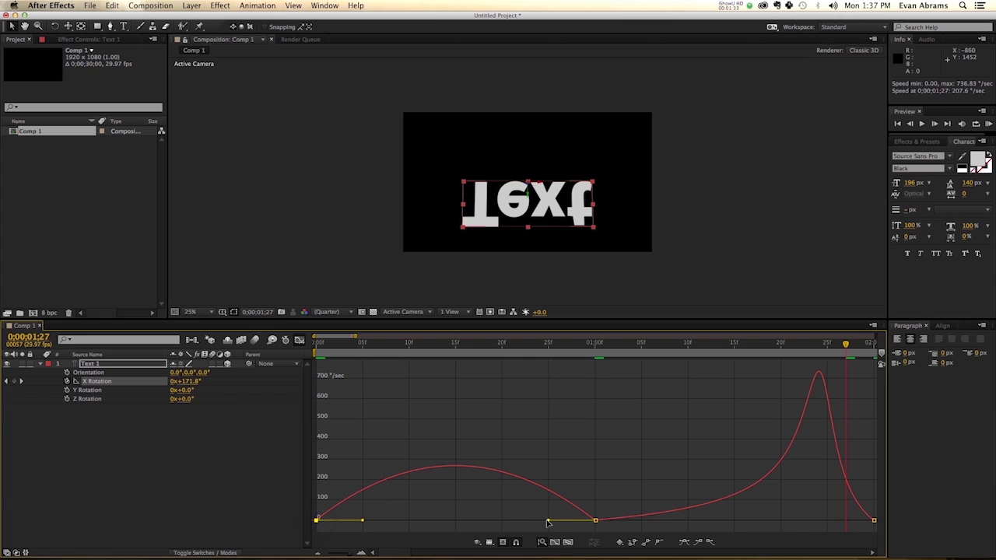
pyautogui.moveTo(548, 520); pyautogui.dragTo(305, 522)
pyautogui.moveTo(326, 350); pyautogui.dragTo(855, 433)
pyautogui.click(299, 340)
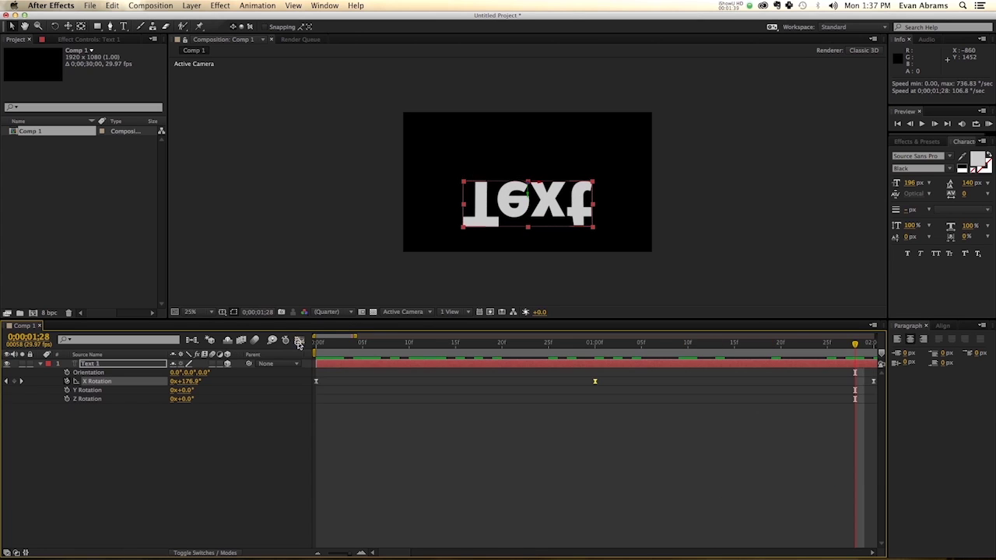
# Show the text layer's Opacity alongside its rotation properties and enable an expression on Opacity.
pyautogui.click(244, 454)
pyautogui.click(367, 362)
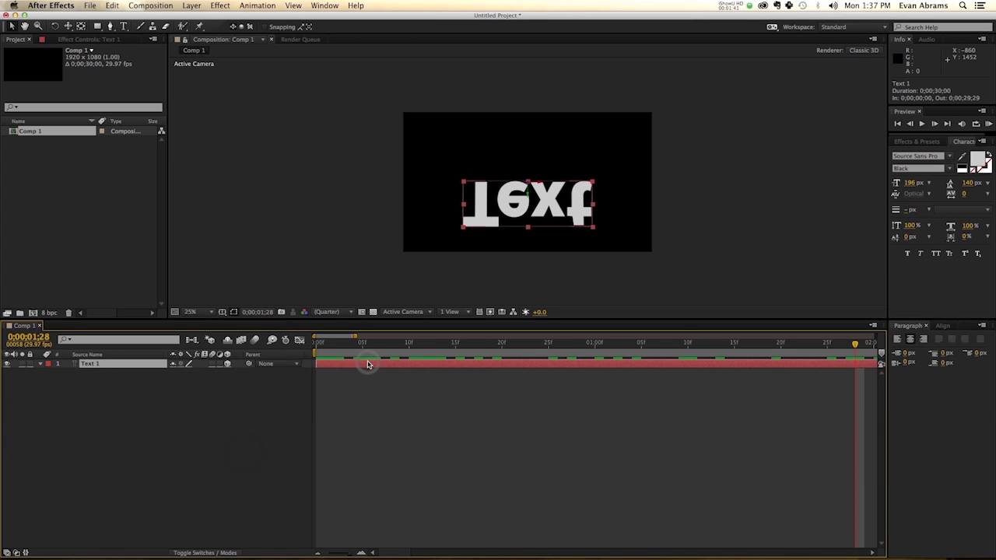
pyautogui.hotkey('shift', 't')
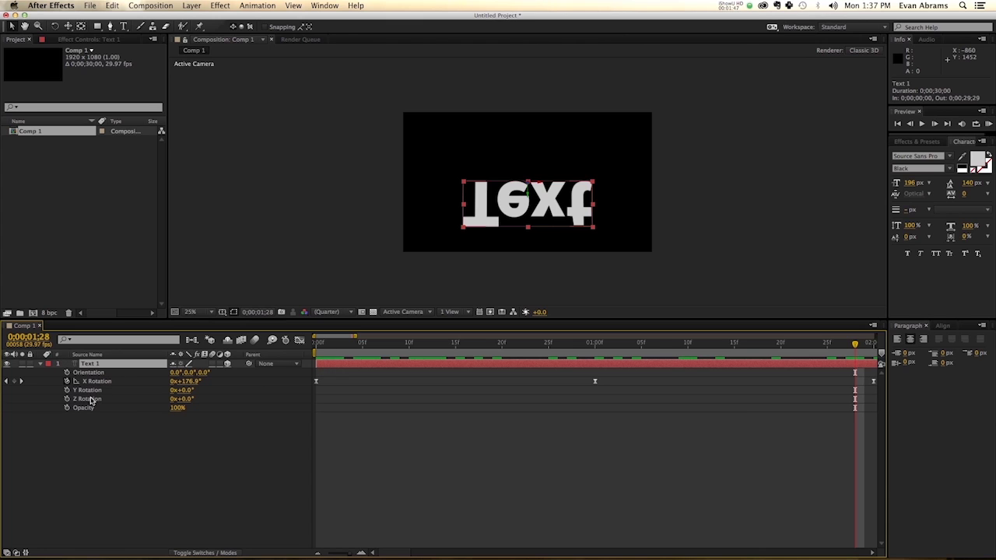
pyautogui.keyDown('alt'); pyautogui.click(67, 407); pyautogui.keyUp('alt')
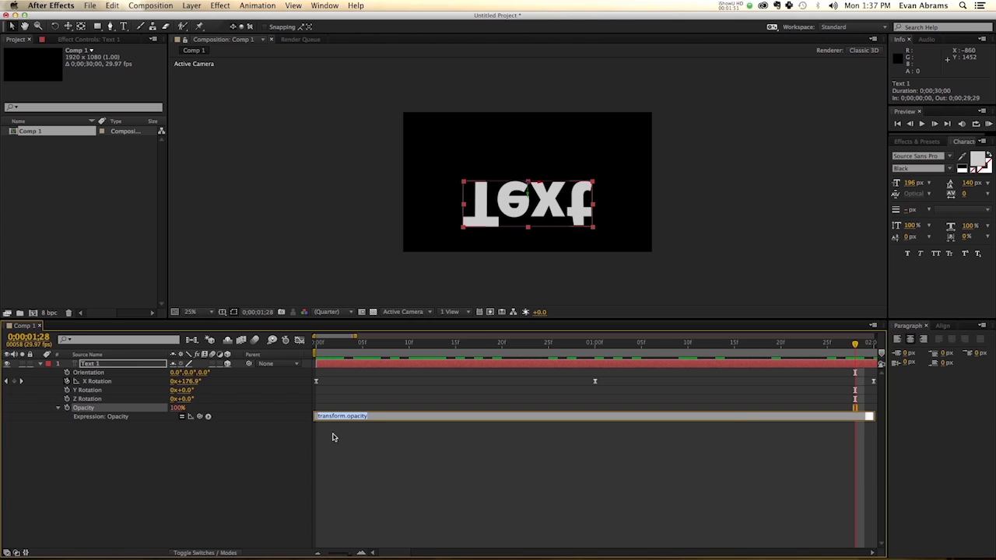
# Start the Opacity expression by linking variable r to the layer's X Rotation: r=transform.xRotation;.
pyautogui.write('r=')
pyautogui.moveTo(201, 418); pyautogui.dragTo(188, 375)
pyautogui.write(';')
pyautogui.press('Return')
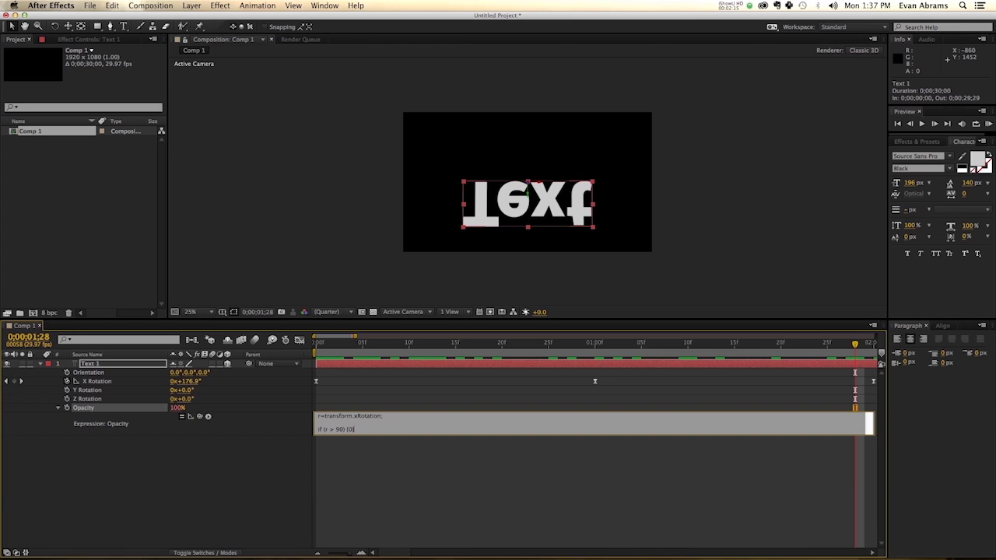
# Complete the Opacity expression with the conditions if (r > 90) {0}, else if (r < -90) {0}, else {100}.
pyautogui.press('Return')
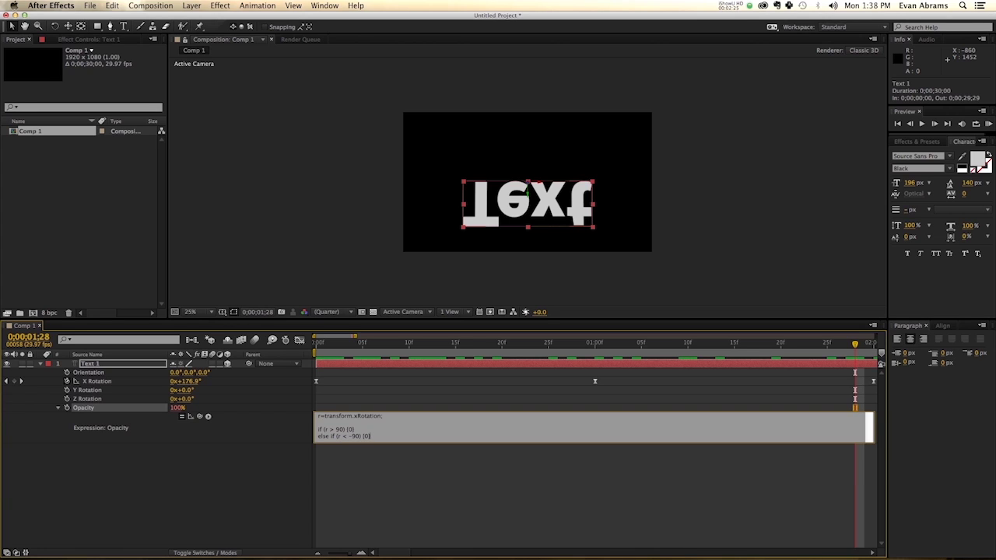
pyautogui.press('Return')
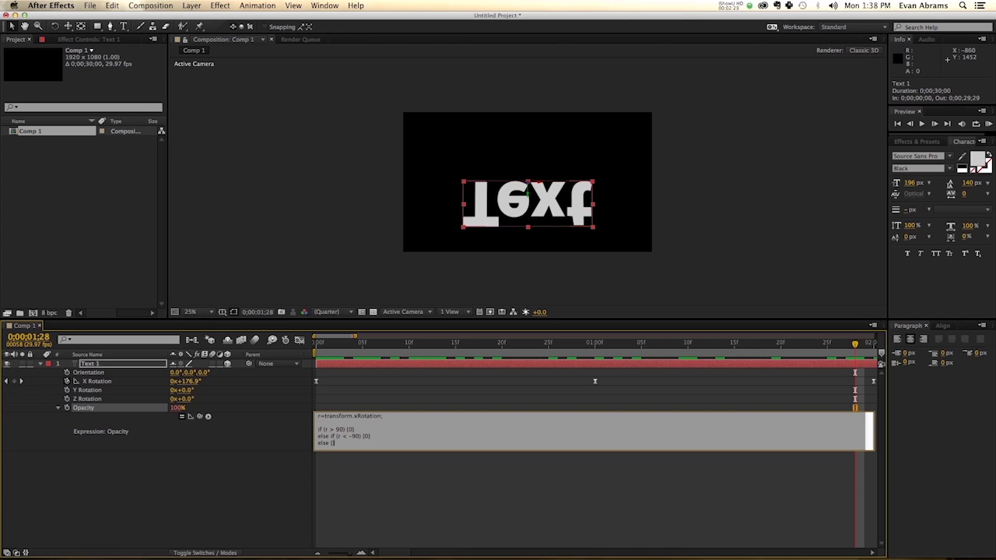
pyautogui.write('00')
pyautogui.press('KP_Enter')
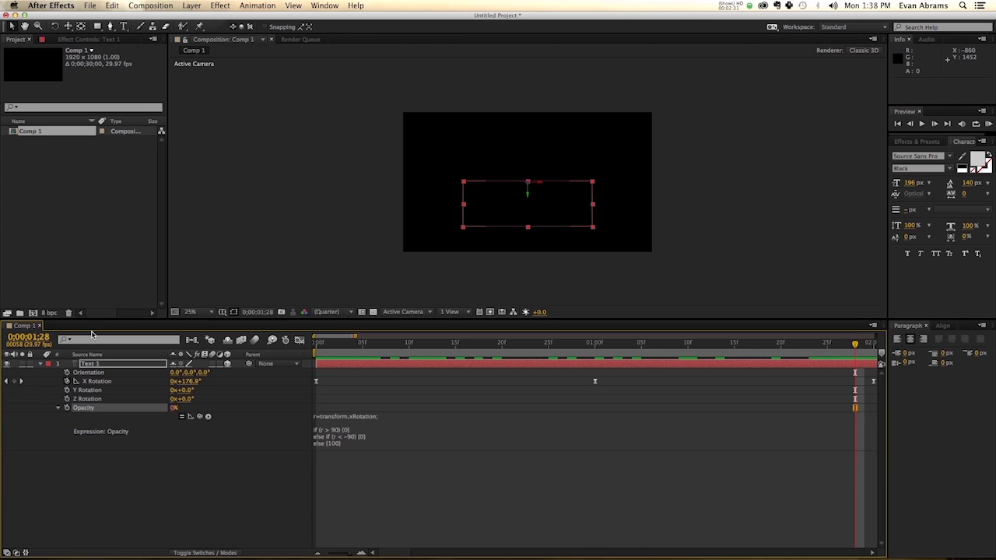
# Scrub and play the timeline to check how the text's opacity responds to its X Rotation.
pyautogui.moveTo(361, 344); pyautogui.dragTo(408, 343)
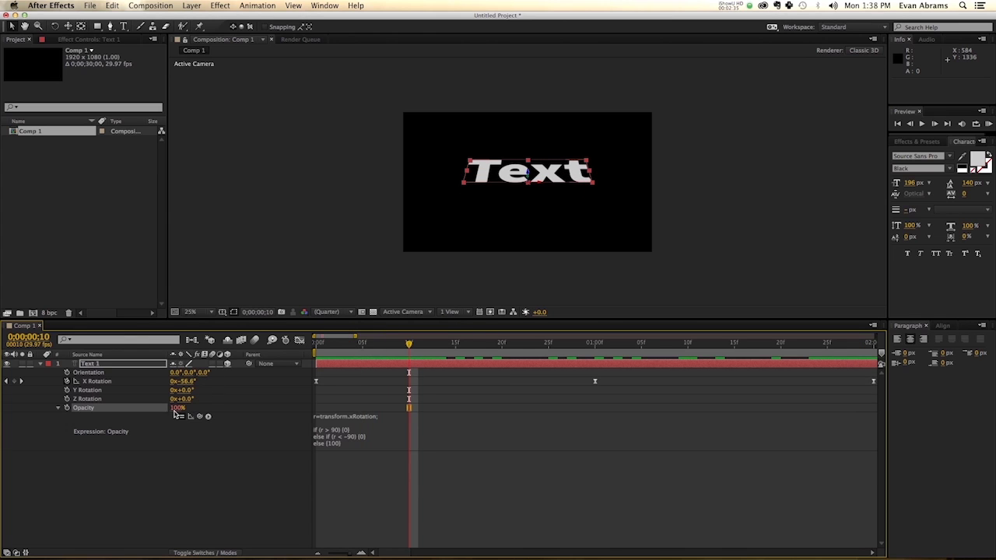
pyautogui.press('space')
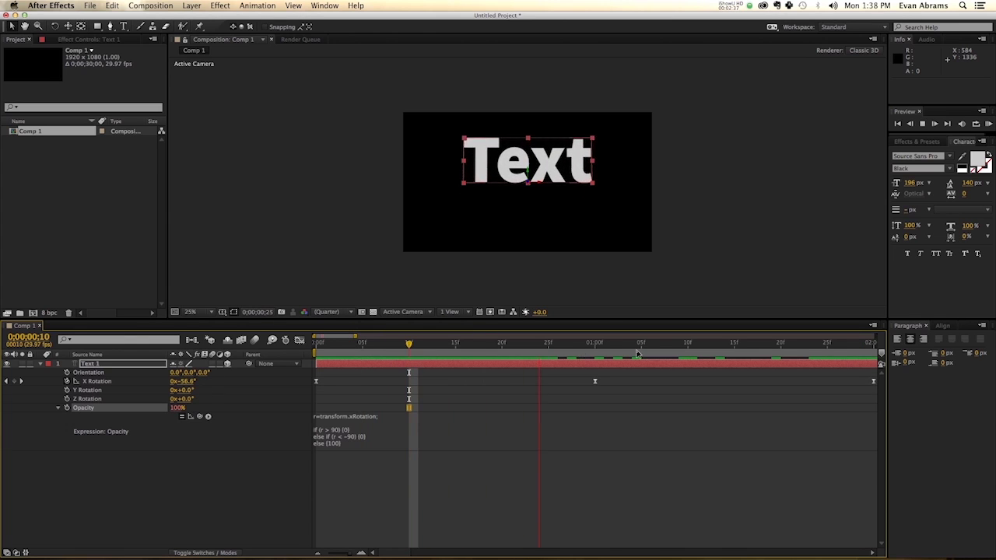
pyautogui.press('space')
pyautogui.moveTo(663, 343); pyautogui.dragTo(398, 381)
# Try moving the middle X Rotation keyframe about 7 frames later, undo the move, and replay the animation from the start.
pyautogui.moveTo(596, 382); pyautogui.dragTo(658, 382)
pyautogui.press('super+z')
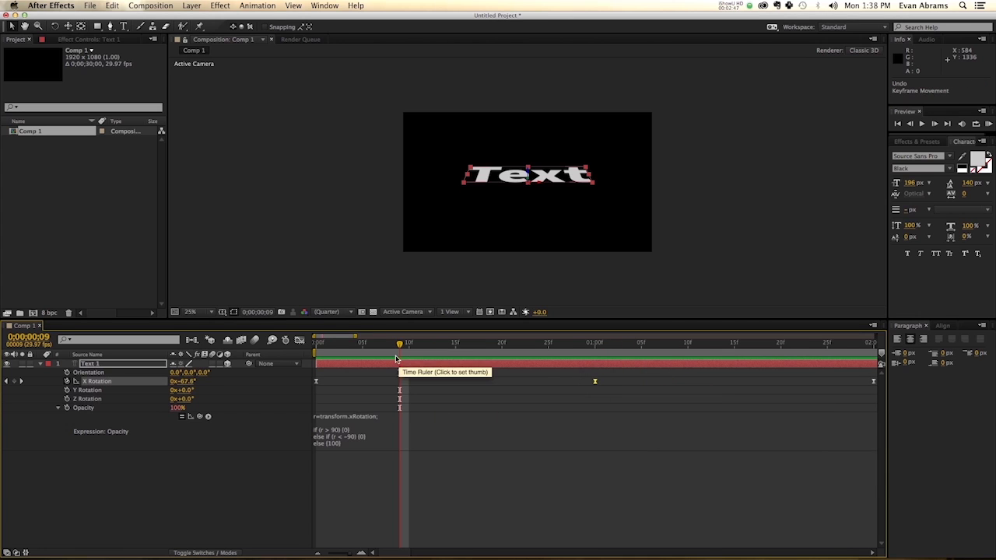
pyautogui.moveTo(374, 350); pyautogui.dragTo(282, 362)
pyautogui.press('space')
pyautogui.press('space')
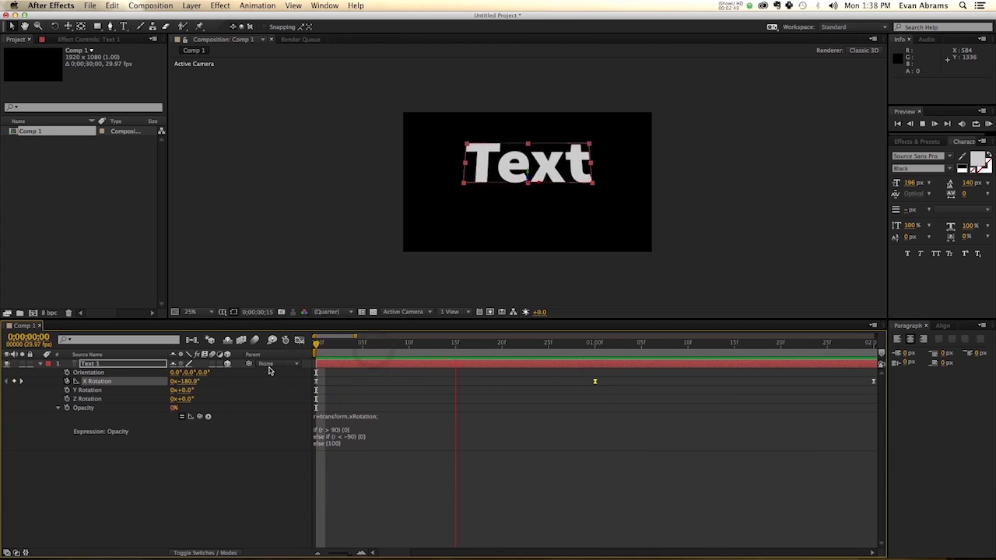
# Collapse the Text 1 layer's properties and add a one-node camera with the 50mm preset to the composition.
pyautogui.click(38, 366)
pyautogui.click(72, 396)
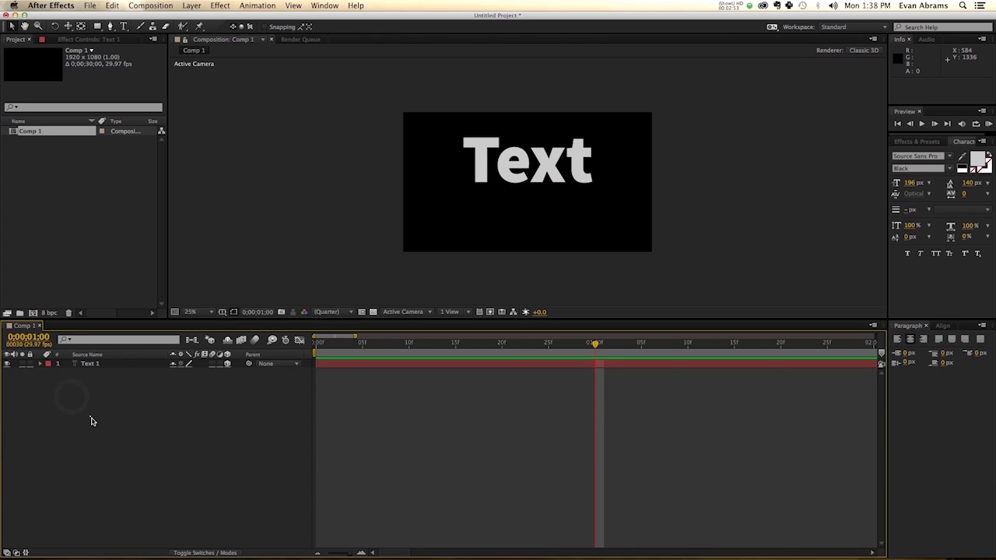
pyautogui.rightClick(91, 419)
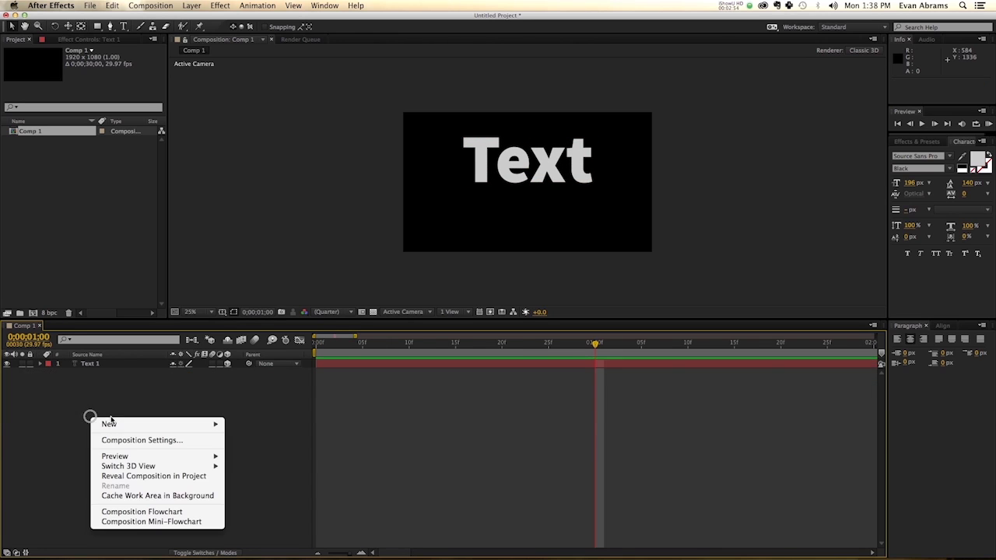
pyautogui.moveTo(219, 425)
pyautogui.click(282, 468)
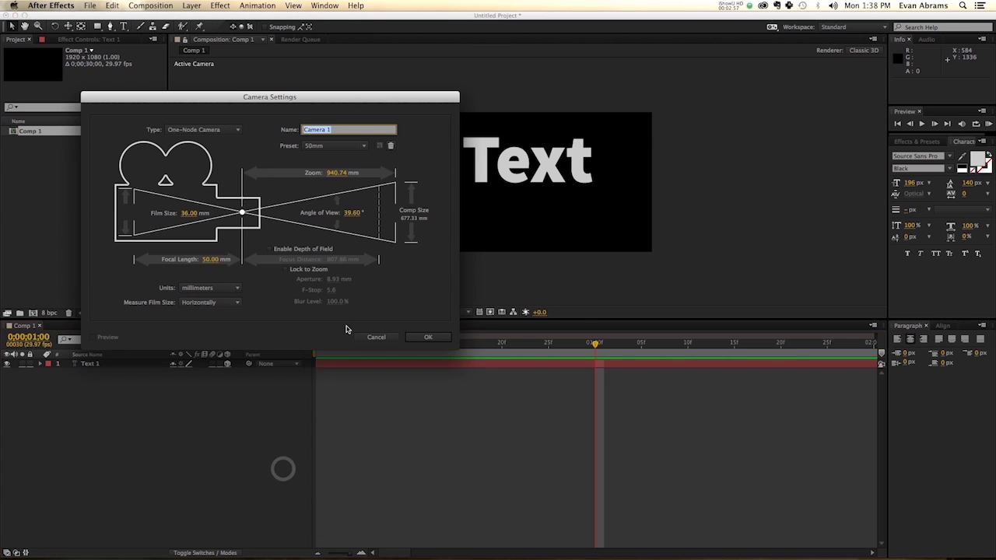
pyautogui.click(420, 339)
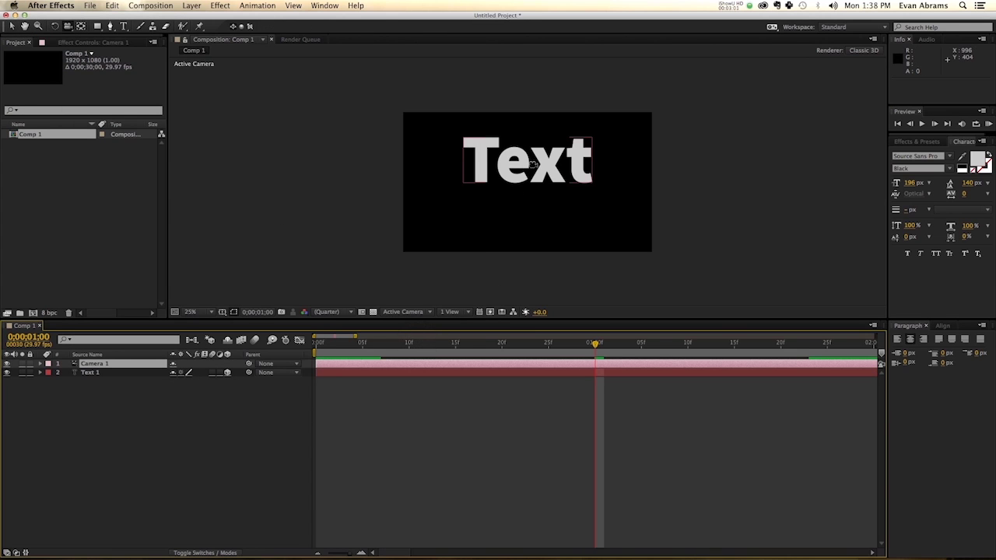
# Raise Camera 1 to about Y -70, Z -2537 so it looks down at the text, and scrub the animation to check the view.
pyautogui.moveTo(531, 163); pyautogui.dragTo(532, 223)
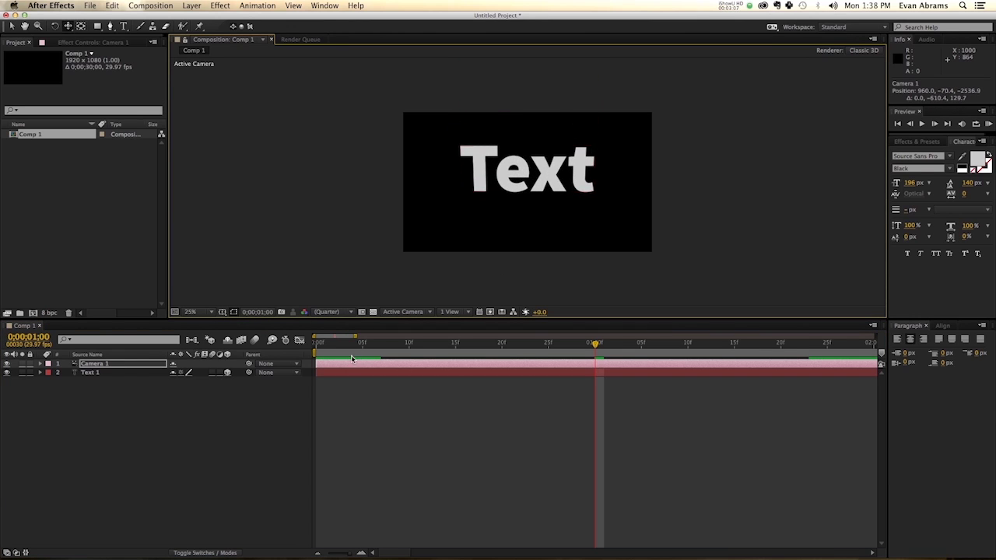
pyautogui.moveTo(348, 345); pyautogui.dragTo(401, 346)
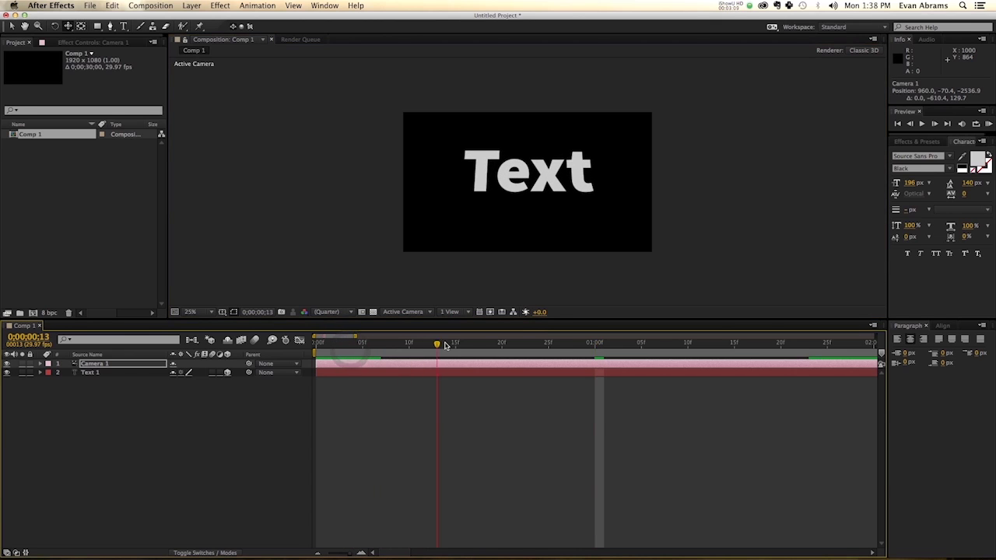
pyautogui.moveTo(455, 345)
pyautogui.mouseDown()
pyautogui.moveTo(807, 349)
pyautogui.moveTo(445, 347)
pyautogui.mouseUp()
pyautogui.press('v')
pyautogui.click(115, 397)
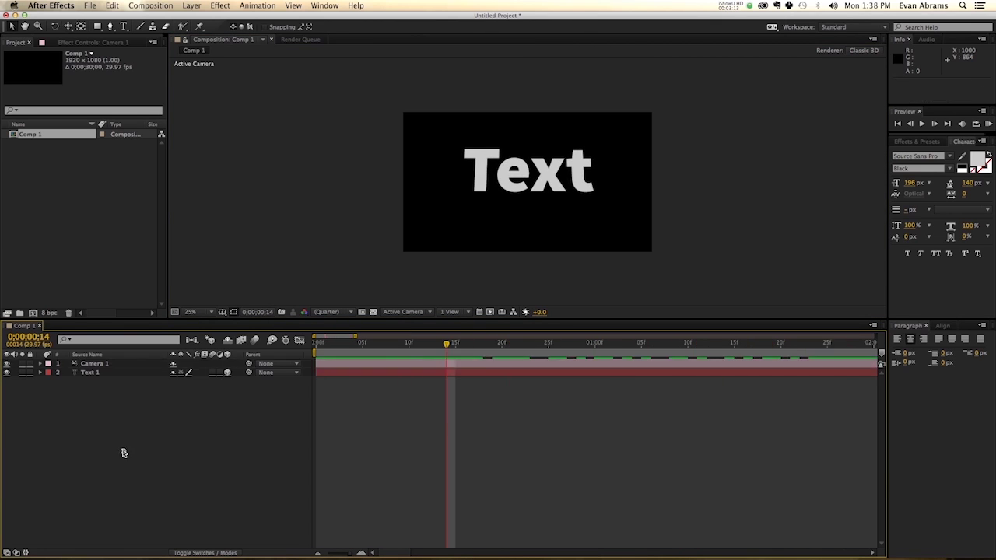
# Start a new 1920 x 1080 px solid and set its colour to a medium yellow, RGB 230, 219, 57.
pyautogui.rightClick(99, 417)
pyautogui.moveTo(109, 423)
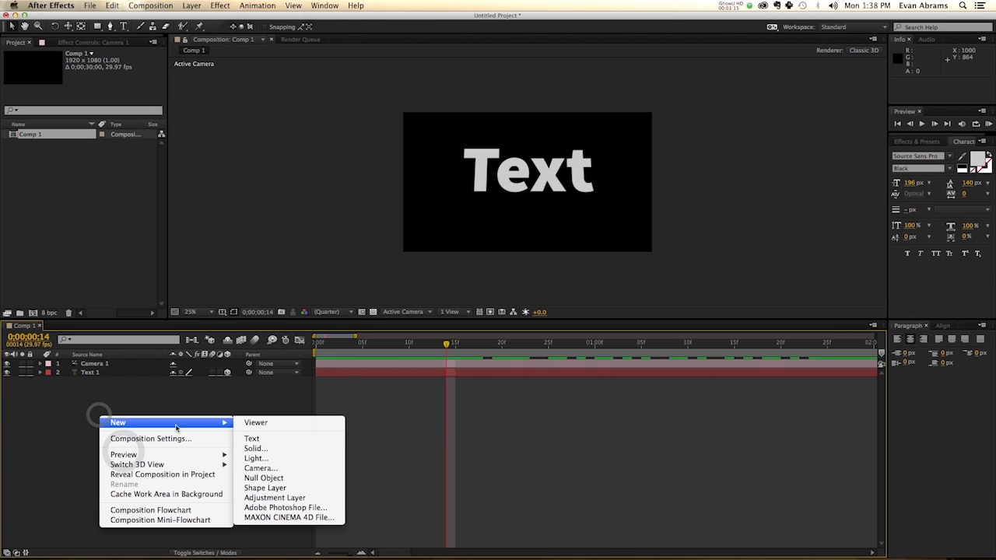
pyautogui.click(271, 448)
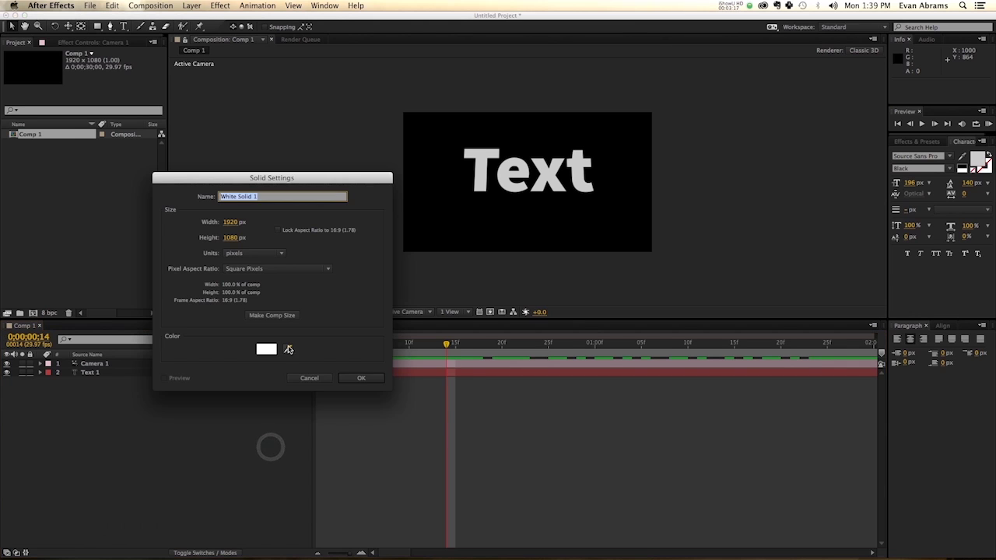
pyautogui.click(266, 348)
pyautogui.moveTo(100, 164); pyautogui.dragTo(106, 154)
pyautogui.click(263, 201)
pyautogui.write('75')
pyautogui.click(267, 212)
pyautogui.write('96')
pyautogui.press('Down')
pyautogui.press('Down')
pyautogui.press('Down')
pyautogui.press('Down')
pyautogui.press('Down')
pyautogui.click(308, 145)
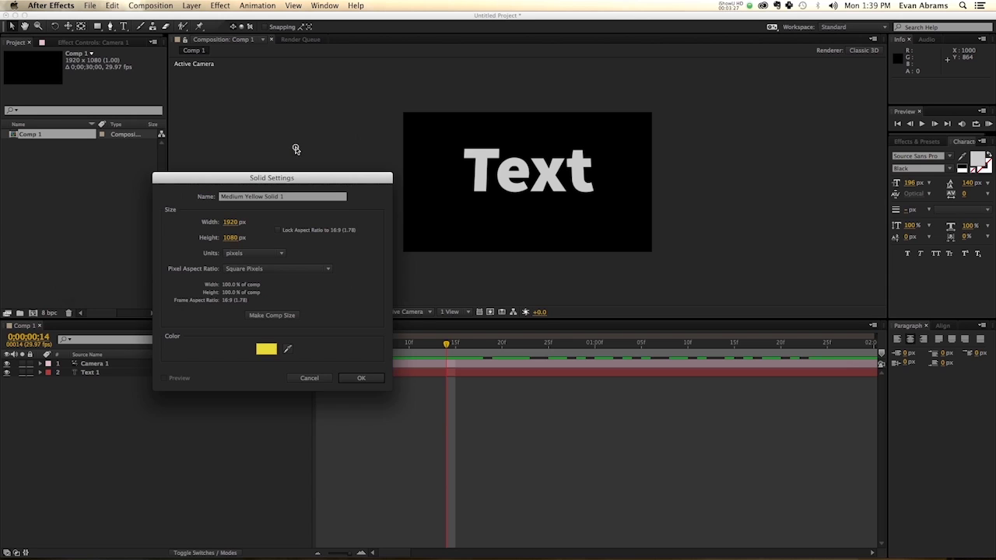
# Create the yellow solid and place it beneath the Text 1 layer as the background.
pyautogui.click(372, 378)
pyautogui.moveTo(144, 363); pyautogui.dragTo(138, 406)
pyautogui.click(223, 408)
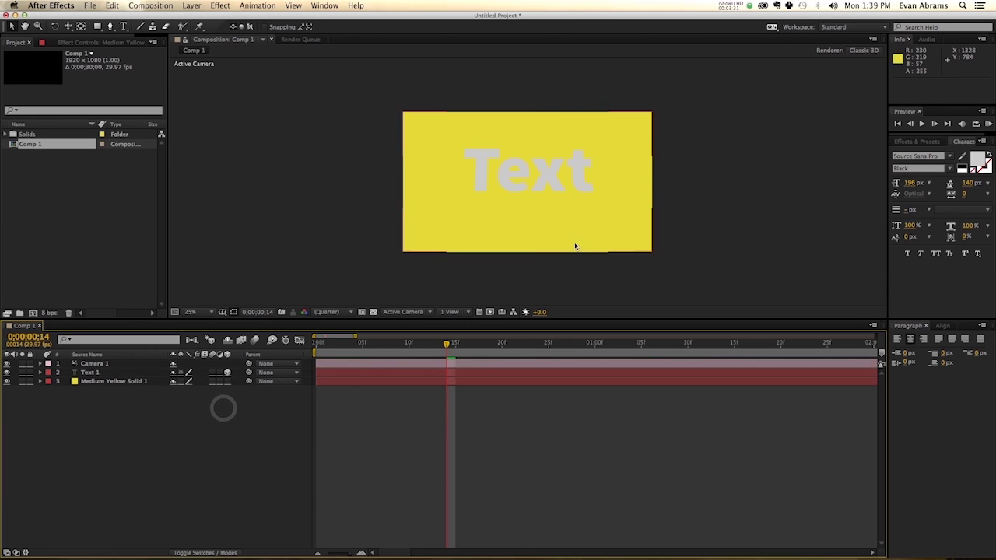
# Lighten the Text 1 fill colour to a near-white grey and play the animation against the yellow background.
pyautogui.click(122, 372)
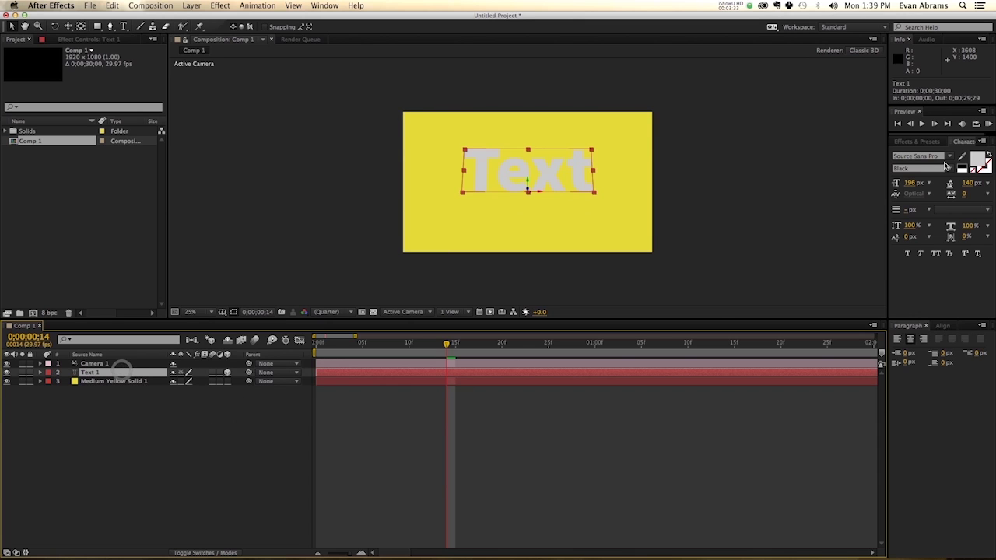
pyautogui.click(977, 158)
pyautogui.moveTo(257, 217); pyautogui.dragTo(261, 216)
pyautogui.click(262, 216)
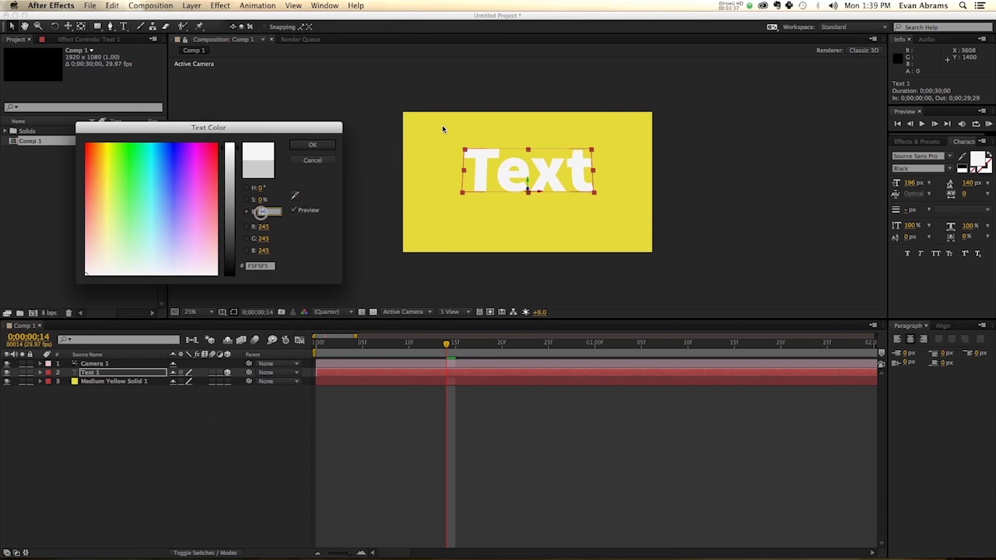
pyautogui.write('100')
pyautogui.press('Return')
pyautogui.click(352, 414)
pyautogui.press('KP_0')
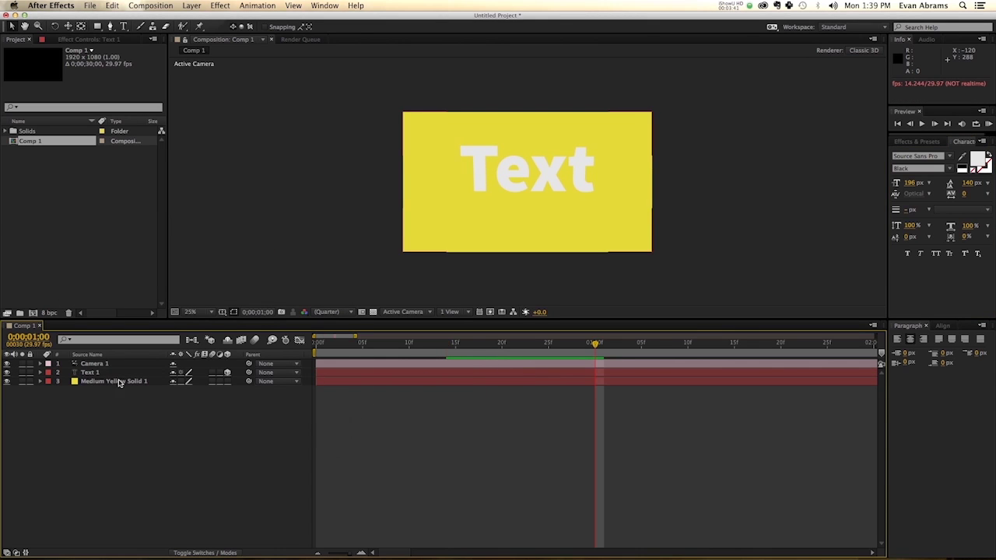
# Reveal the Text 1 layer's keyframed properties and apply the Brightness & Contrast effect to the layer.
pyautogui.click(89, 374)
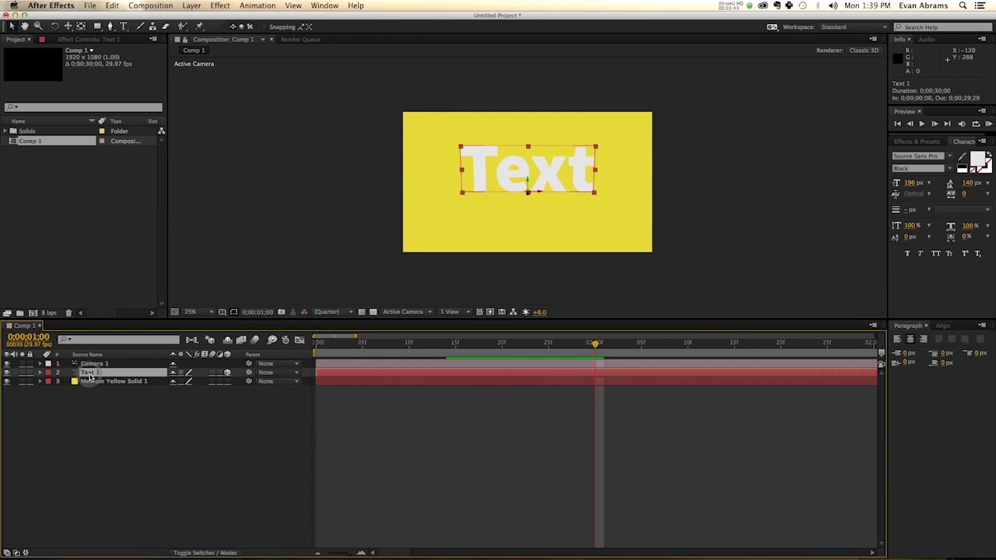
pyautogui.press('u')
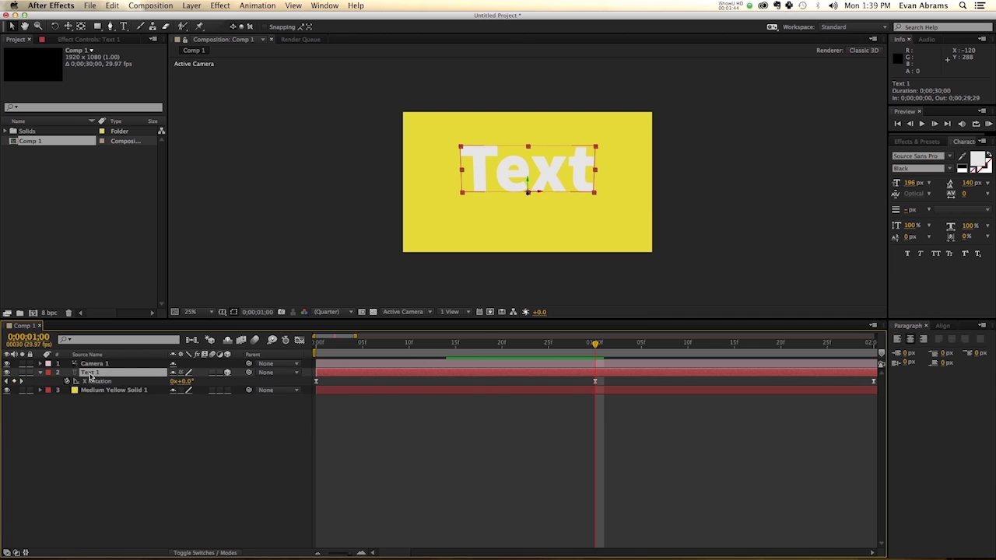
pyautogui.click(936, 141)
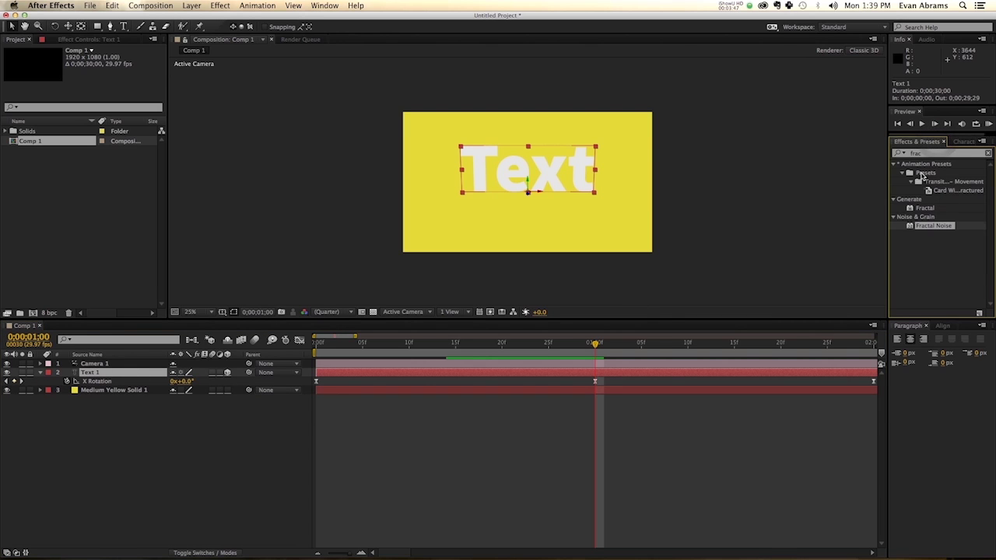
pyautogui.click(926, 153)
pyautogui.write('bright')
pyautogui.doubleClick(920, 217)
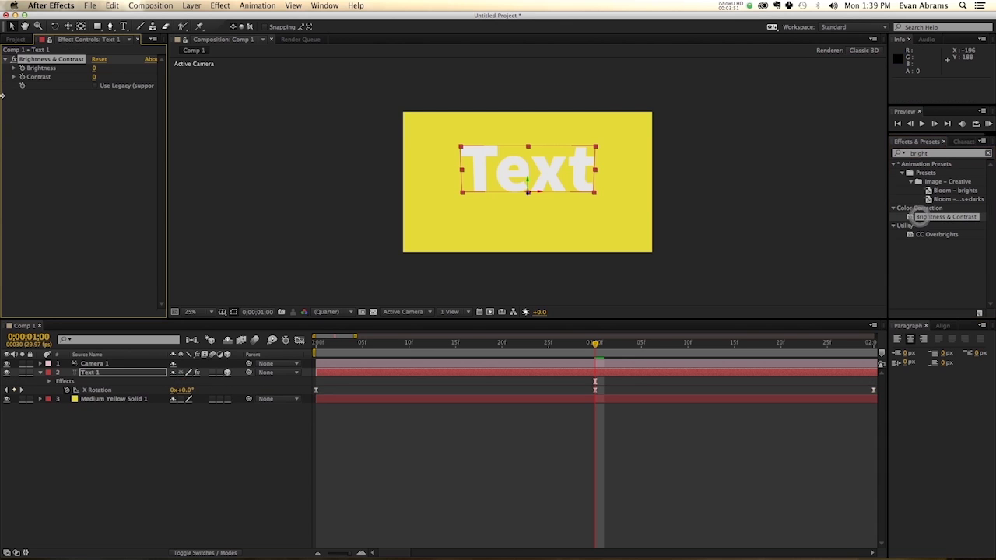
# Try a Brightness of about 148 on the text and reset the value to 0.
pyautogui.moveTo(95, 68); pyautogui.dragTo(405, 73)
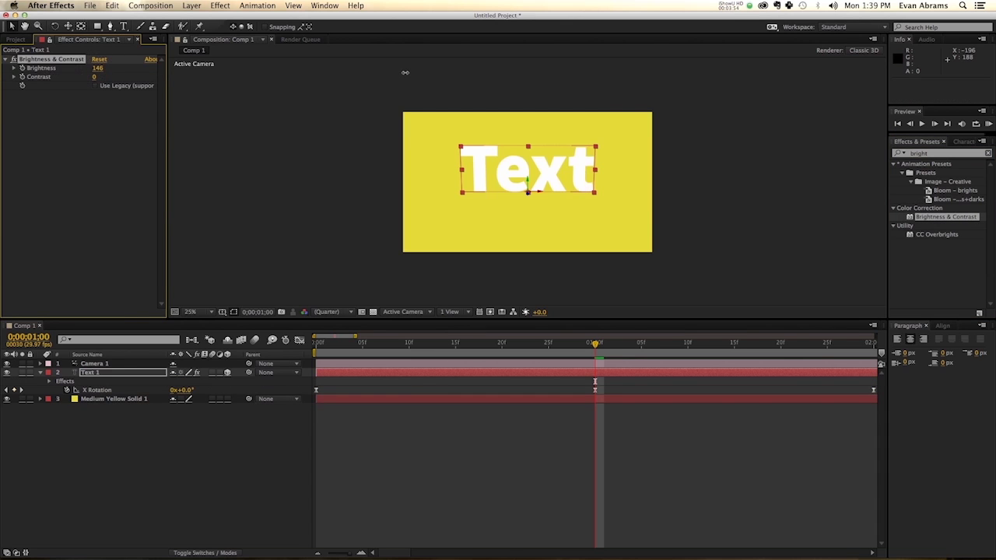
pyautogui.click(100, 69)
pyautogui.write('0')
pyautogui.press('Return')
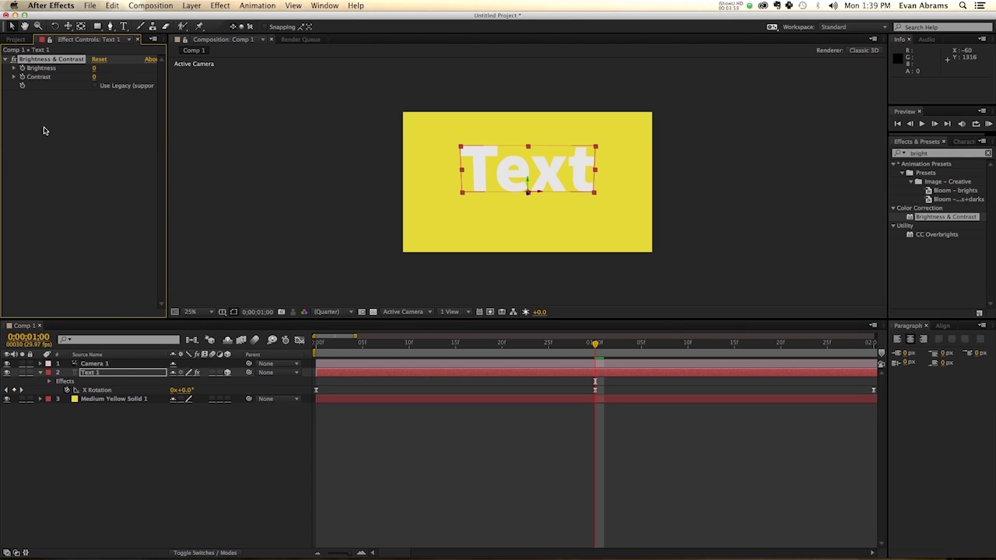
# Add an expression to the effect's Brightness that links variable r to the layer's X Rotation: r=transform.xRotation;.
pyautogui.keyDown('alt'); pyautogui.click(22, 68); pyautogui.keyUp('alt')
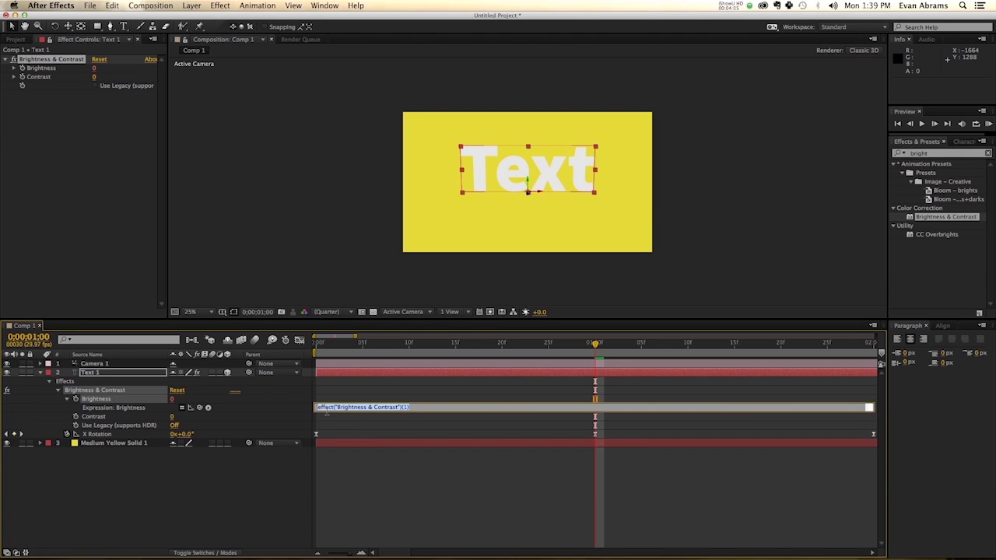
pyautogui.write('t=')
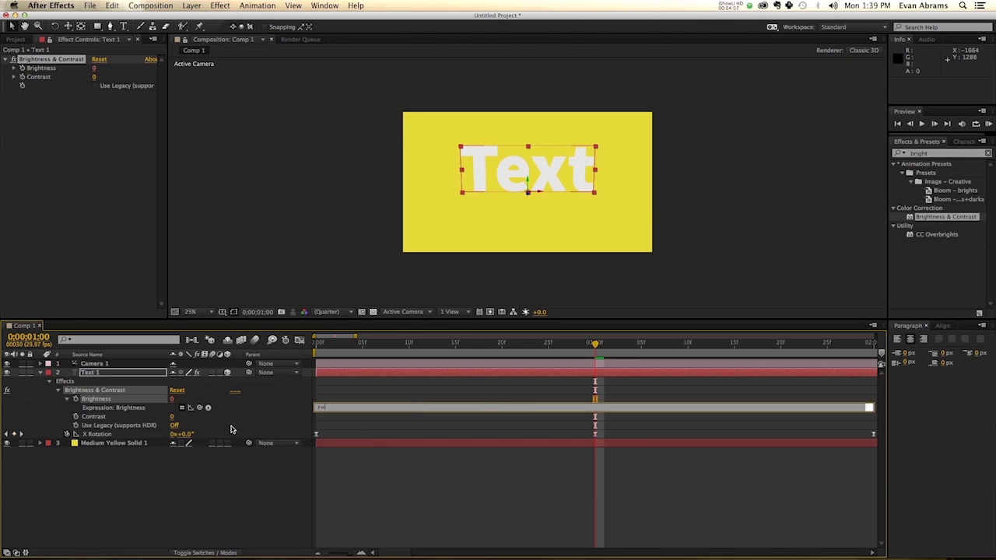
pyautogui.moveTo(199, 408); pyautogui.dragTo(97, 434)
pyautogui.write(';')
pyautogui.press('Return')
pyautogui.press('Return')
pyautogui.press('Return')
pyautogui.press('Return')
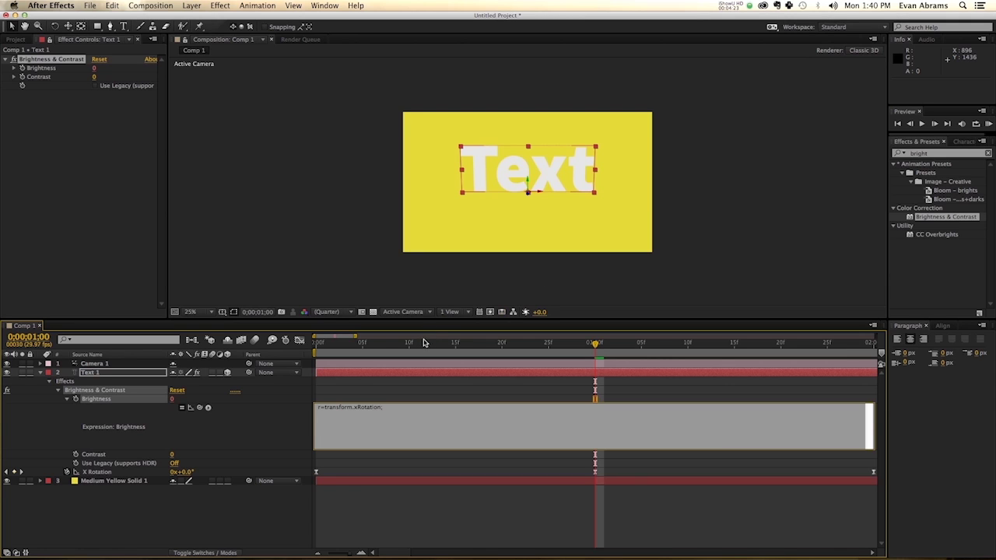
# Scrub the rotation and extend the Brightness expression with if (r >= 0) {y=1;}, else {y=-1;} and the final line r*Y*2.
pyautogui.moveTo(319, 345); pyautogui.dragTo(597, 365)
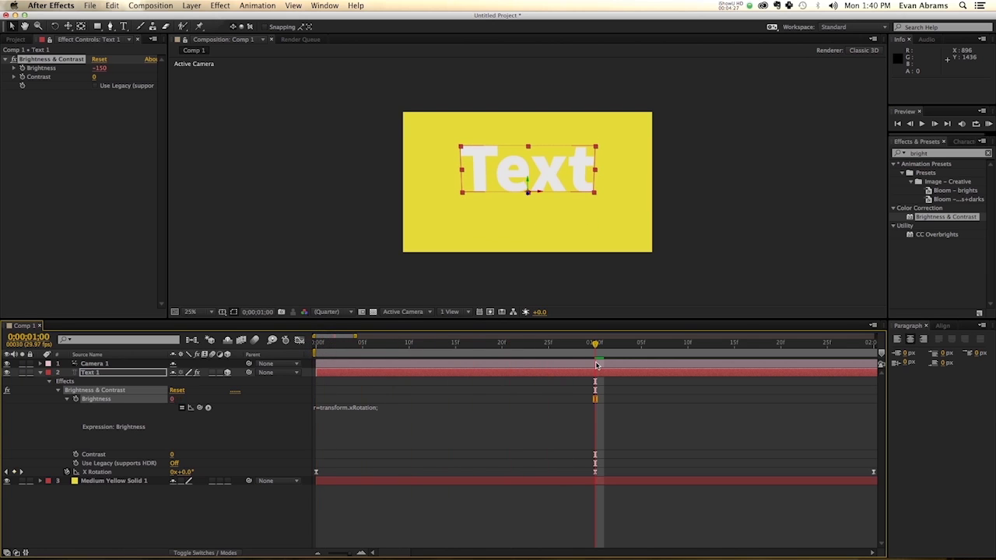
pyautogui.click(427, 418)
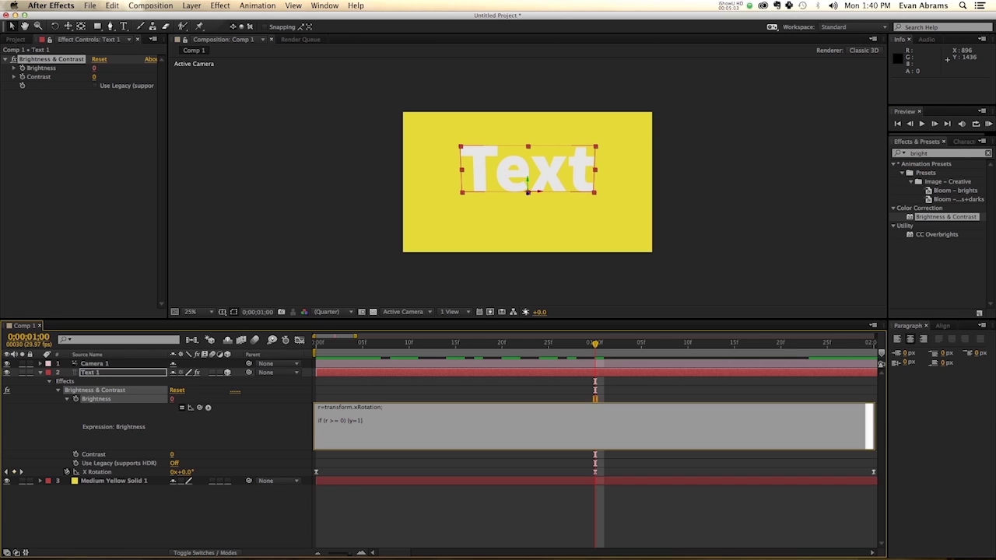
pyautogui.press('Return')
pyautogui.press('KP_Enter')
pyautogui.moveTo(482, 251); pyautogui.dragTo(217, 143)
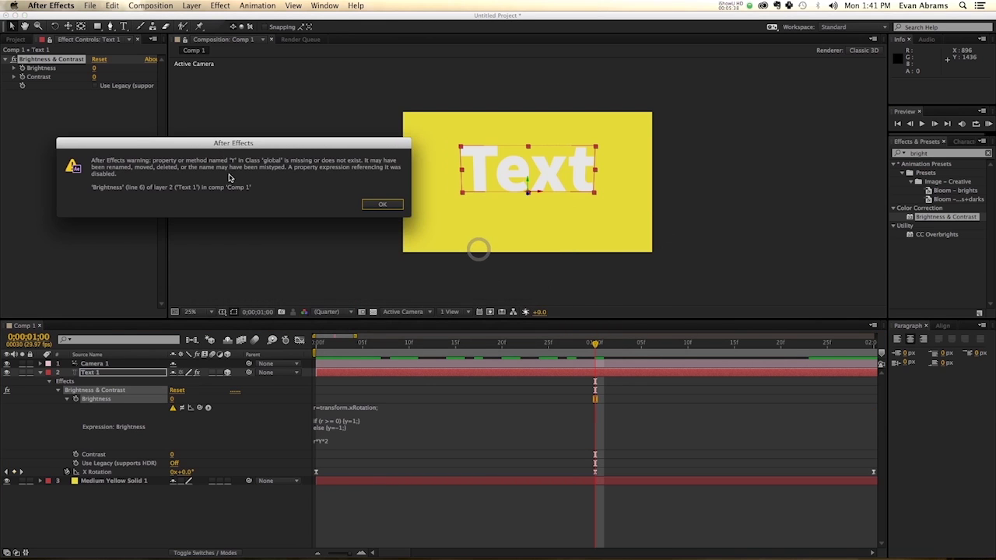
# Correct the Brightness expression's last line to r*y*2 with a lowercase y and play the animation from the start.
pyautogui.click(382, 204)
pyautogui.click(324, 444)
pyautogui.moveTo(322, 441); pyautogui.dragTo(327, 441)
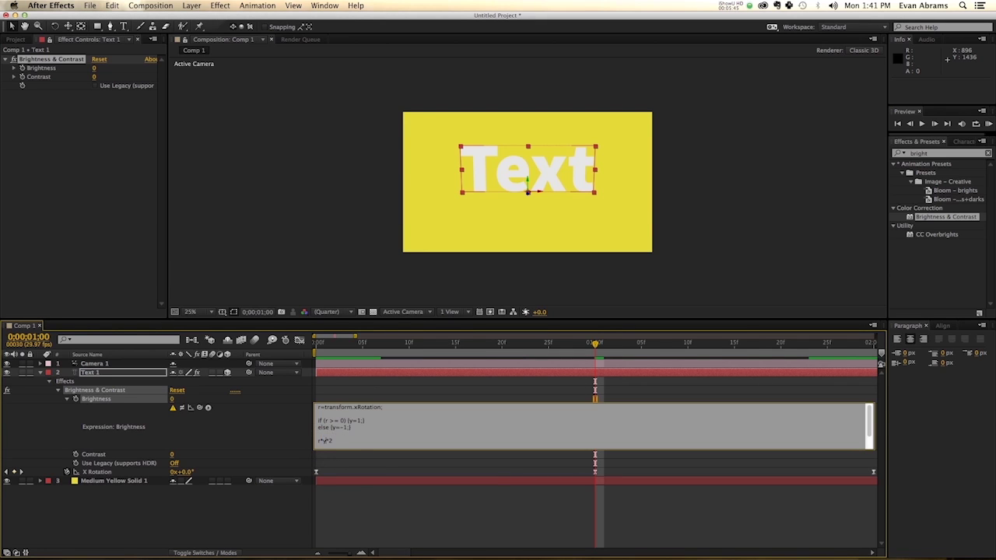
pyautogui.press('KP_Enter')
pyautogui.moveTo(571, 344); pyautogui.dragTo(316, 344)
pyautogui.press('space')
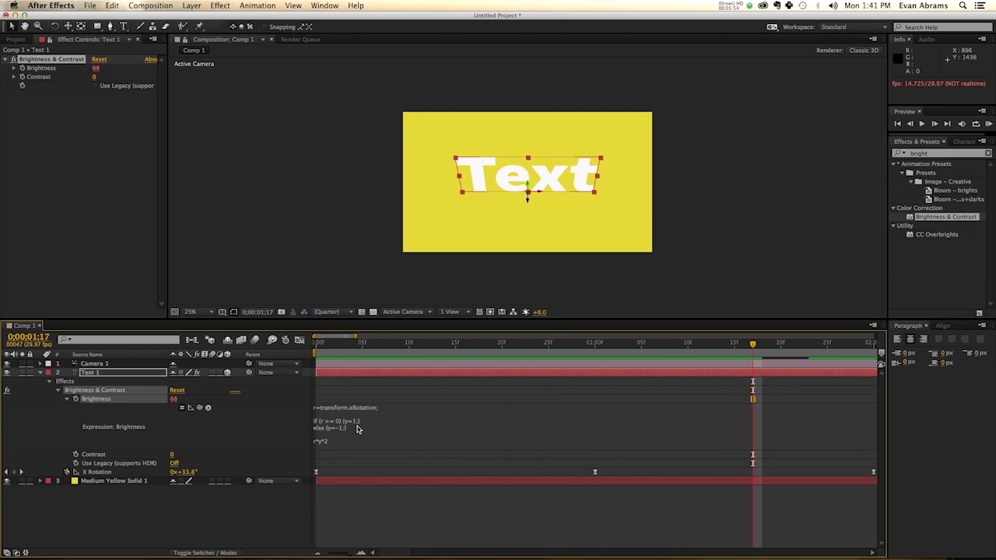
# Swap the signs in the Brightness expression to if (r >= 0) {y=-1;}, else {y=1;} and replay the flip to check the darkening.
pyautogui.click(353, 427)
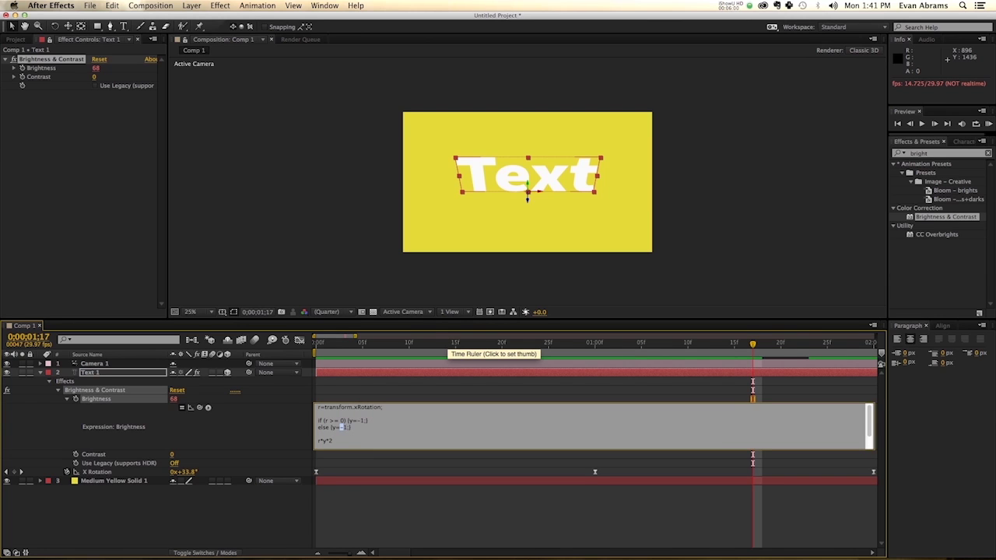
pyautogui.press('KP_Enter')
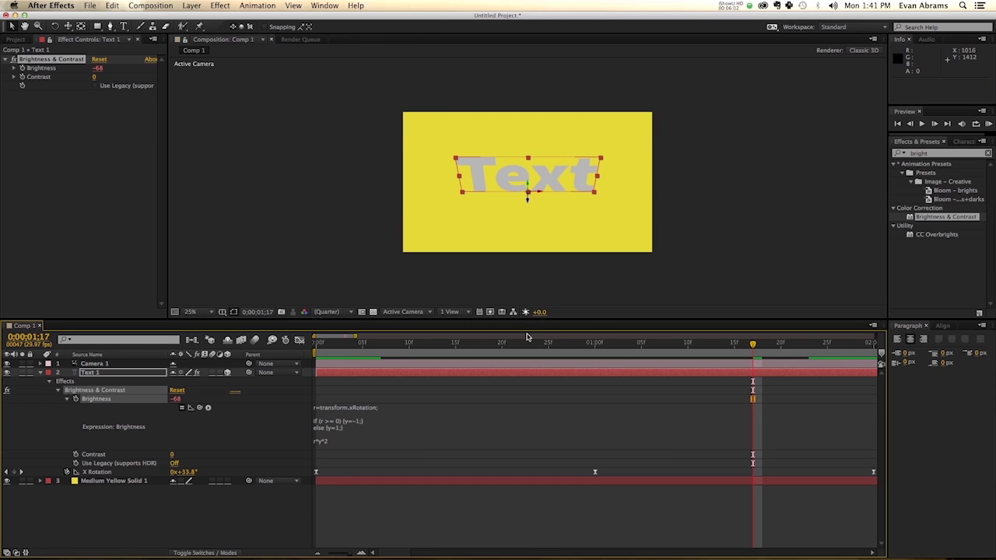
pyautogui.moveTo(522, 338); pyautogui.dragTo(346, 350)
pyautogui.click(315, 351)
pyautogui.press('space')
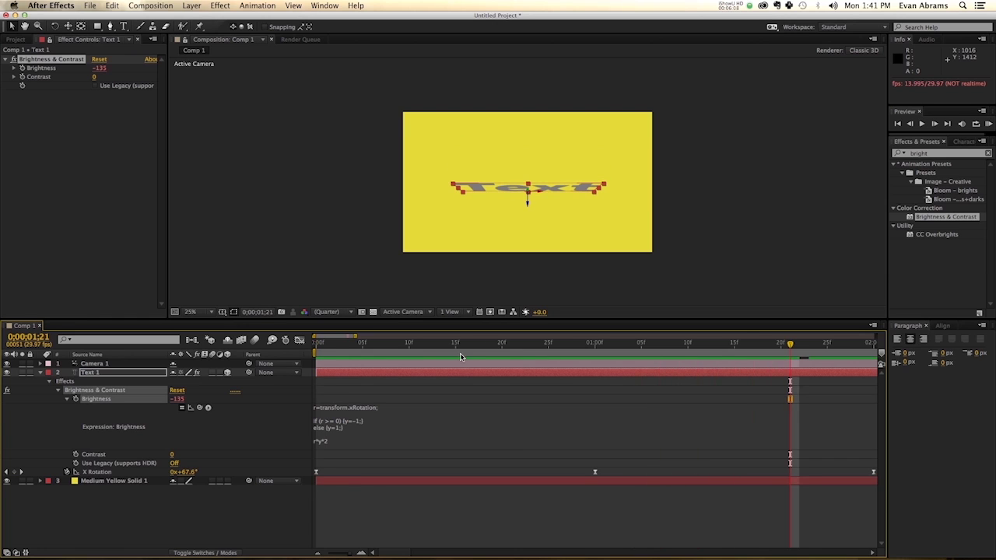
pyautogui.click(453, 351)
pyautogui.click(408, 350)
pyautogui.press('space')
pyautogui.moveTo(556, 365); pyautogui.dragTo(596, 390)
# Collapse the Text 1 layer, enable motion blur for it and for the composition, and play the animation from the start.
pyautogui.click(40, 372)
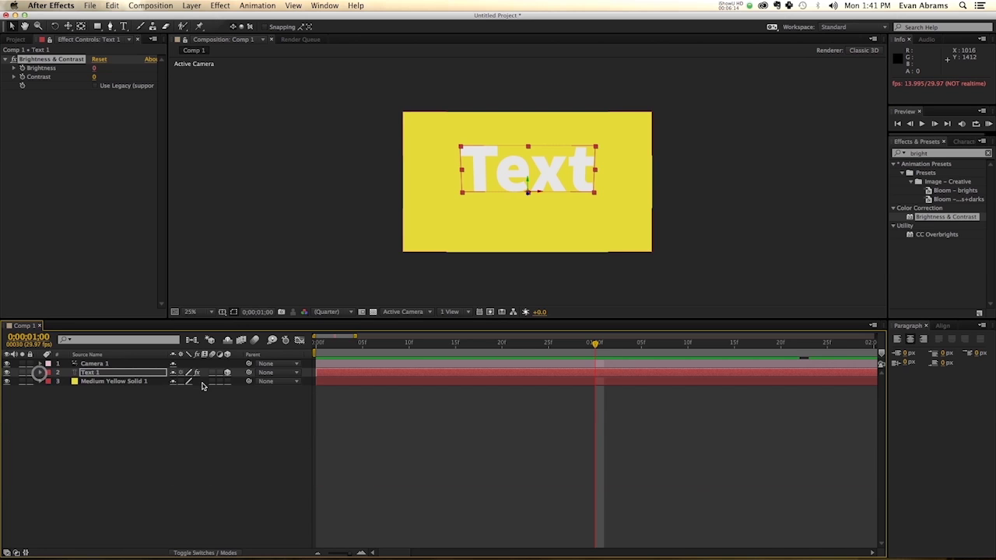
pyautogui.click(210, 373)
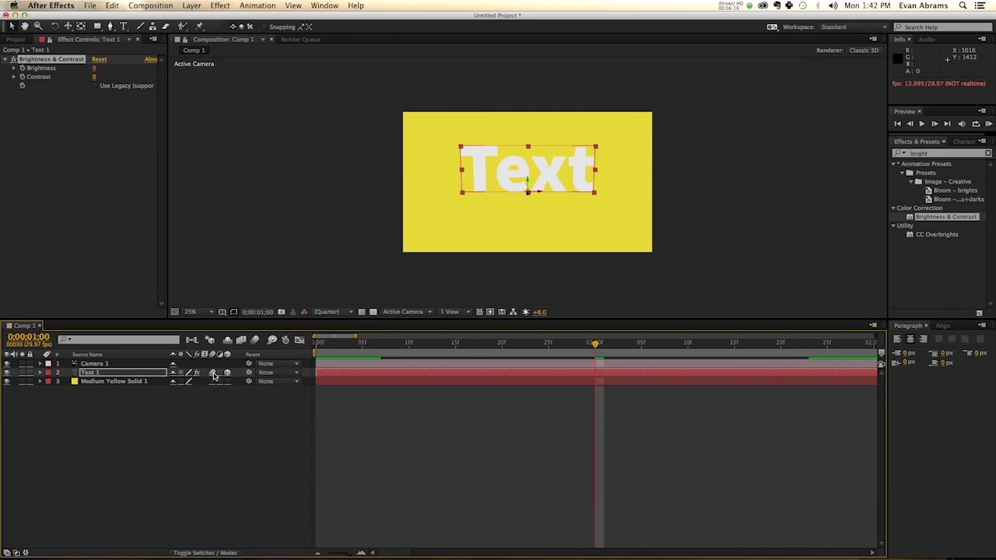
pyautogui.click(249, 338)
pyautogui.moveTo(329, 345); pyautogui.dragTo(299, 350)
pyautogui.press('space')
# Pre-compose Text 1 as Text 1 Comp 1 with all attributes moved, and in Comp 1 enable its Collapse Transformations and 3D switches.
pyautogui.click(469, 373)
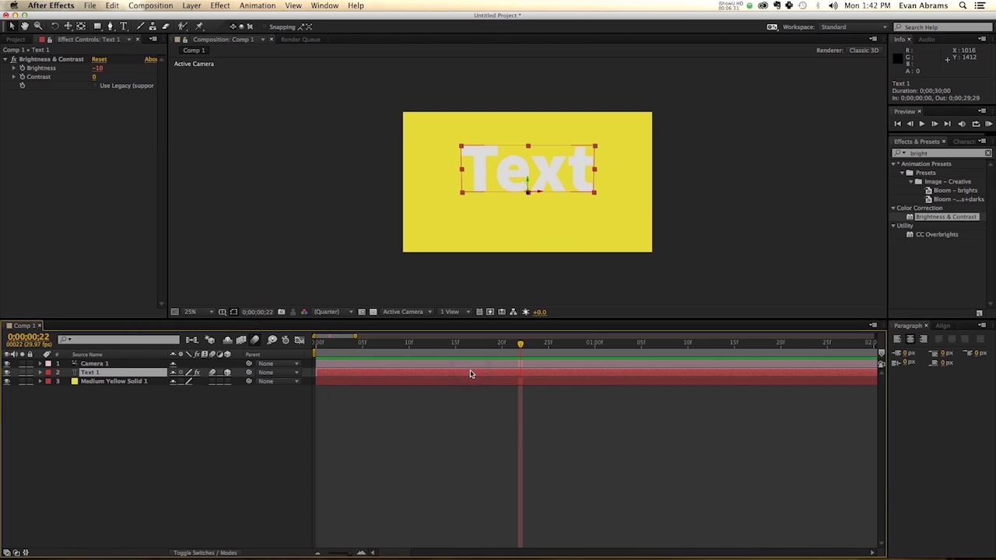
pyautogui.press('super+shift+c')
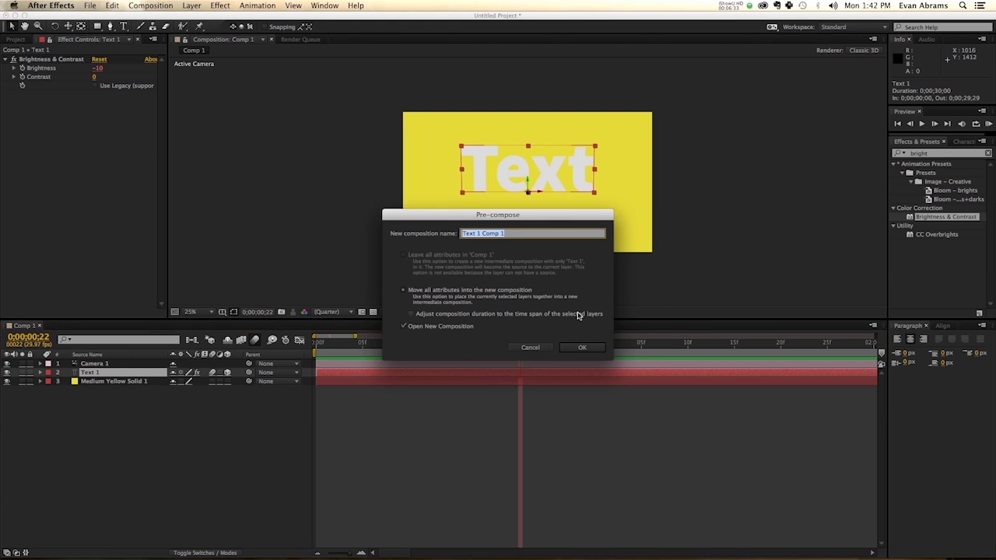
pyautogui.click(579, 346)
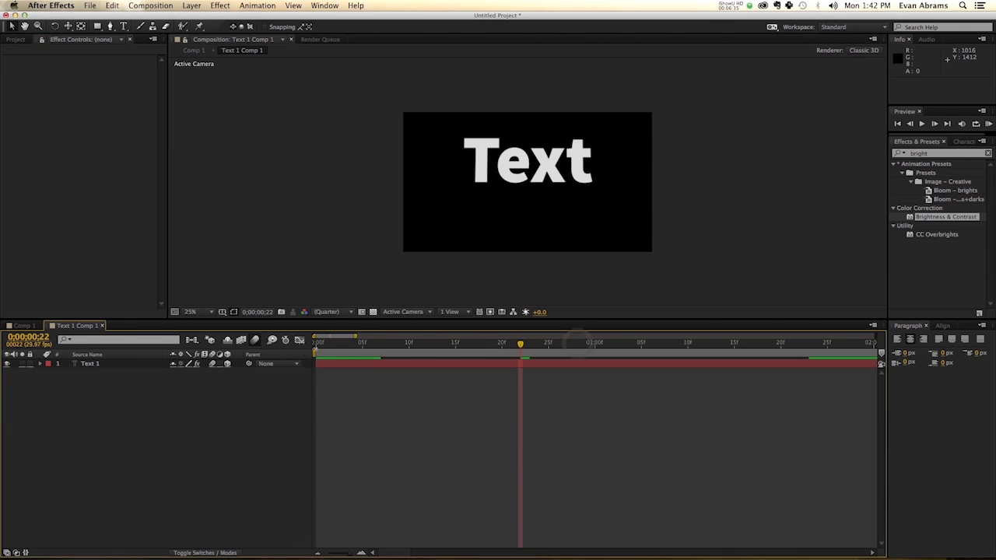
pyautogui.press('super+w')
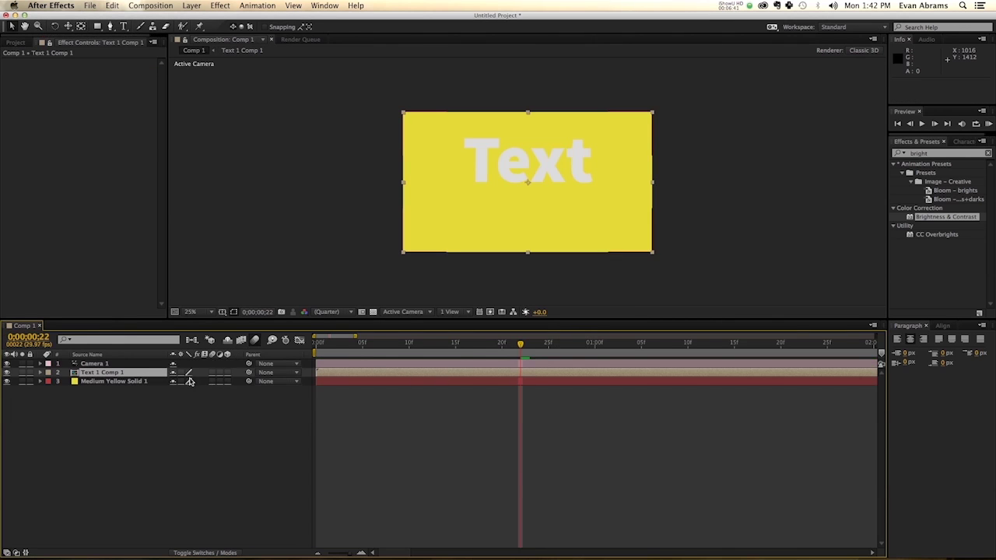
pyautogui.click(227, 372)
pyautogui.click(233, 430)
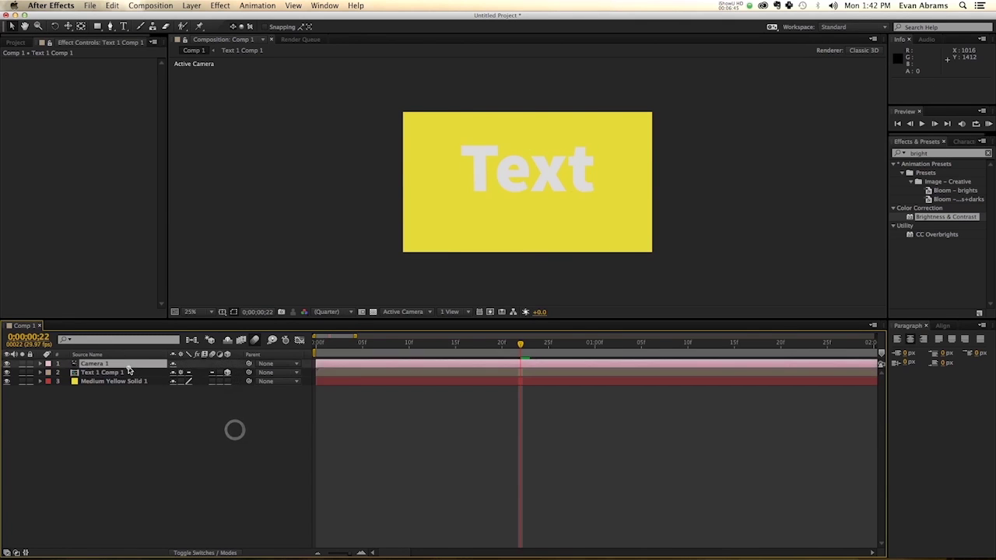
# Duplicate the Text 1 Comp 1 layer and turn off Collapse Transformations on the lower copy.
pyautogui.click(130, 373)
pyautogui.press('super+d')
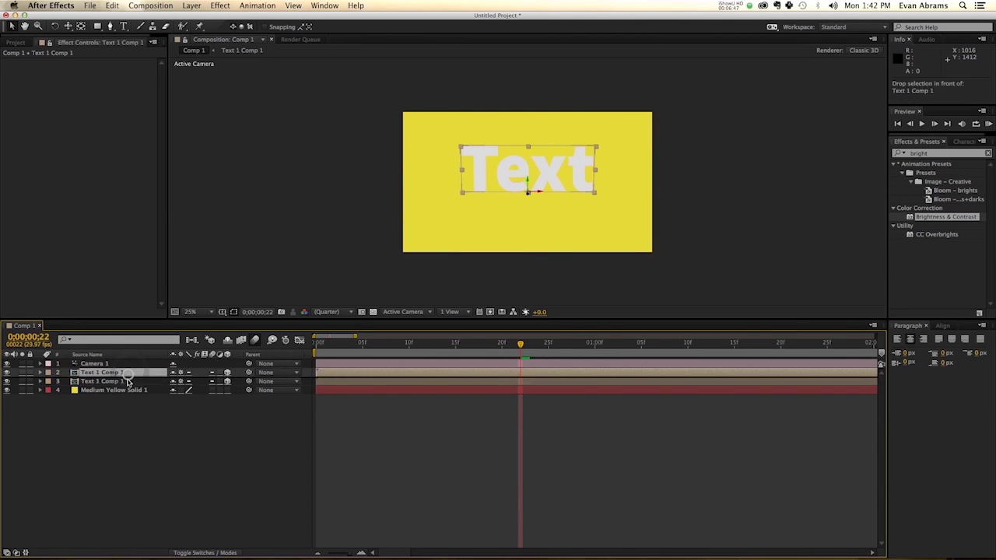
pyautogui.click(145, 382)
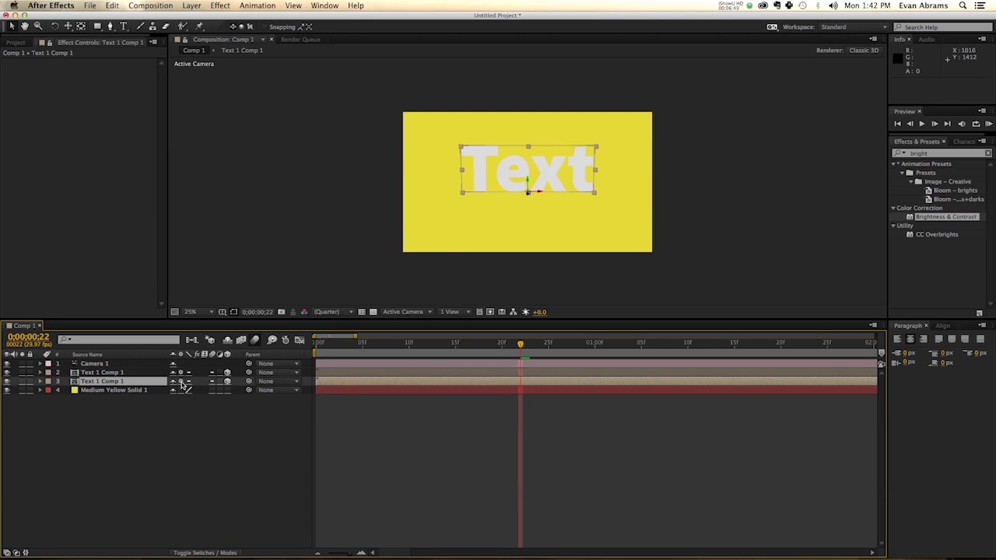
pyautogui.click(181, 381)
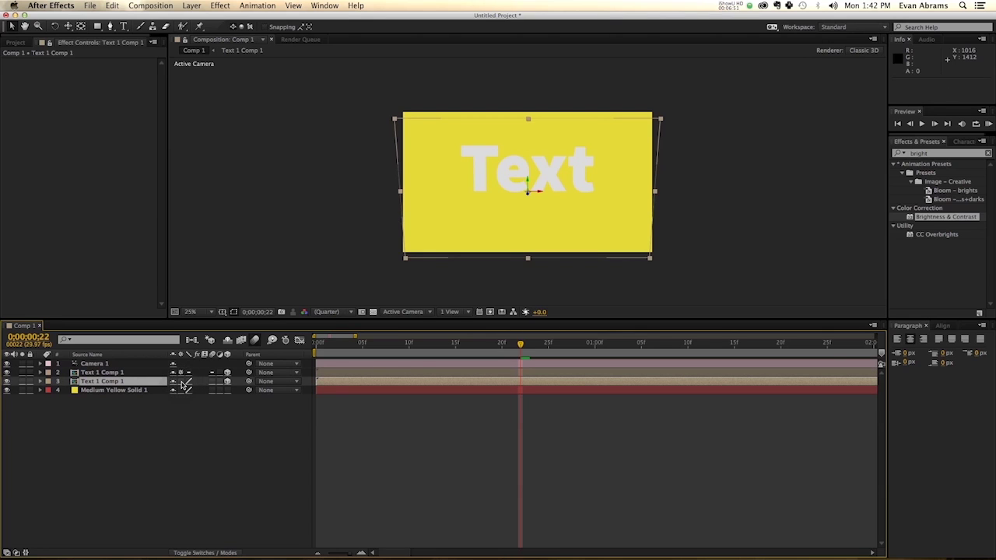
# Set the X Rotation of the lower Text 1 Comp 1 copy to 90°.
pyautogui.press('r')
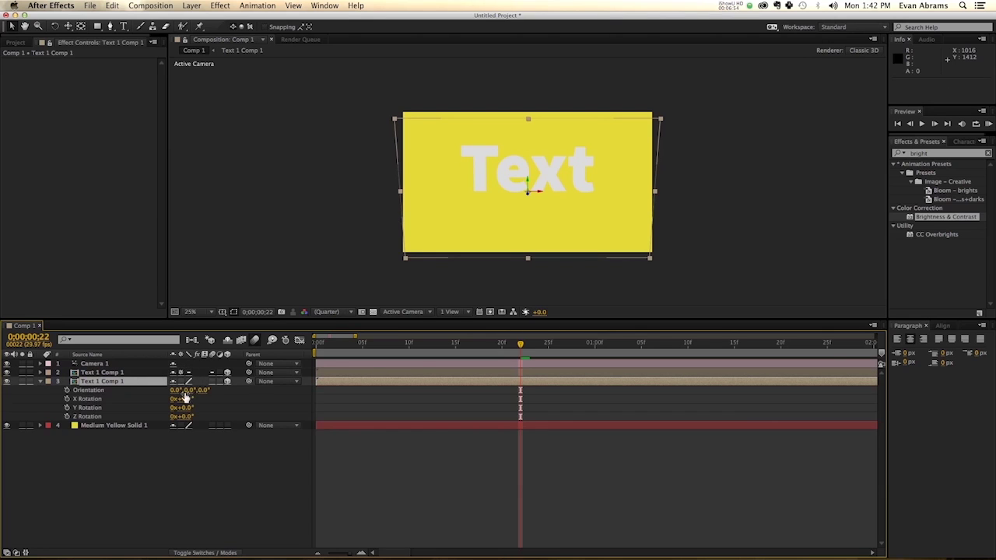
pyautogui.click(188, 399)
pyautogui.write('90')
pyautogui.press('Return')
# Duplicate the rotated copy and set the new layer's X Rotation to -90°.
pyautogui.hotkey('ctrl', 'd')
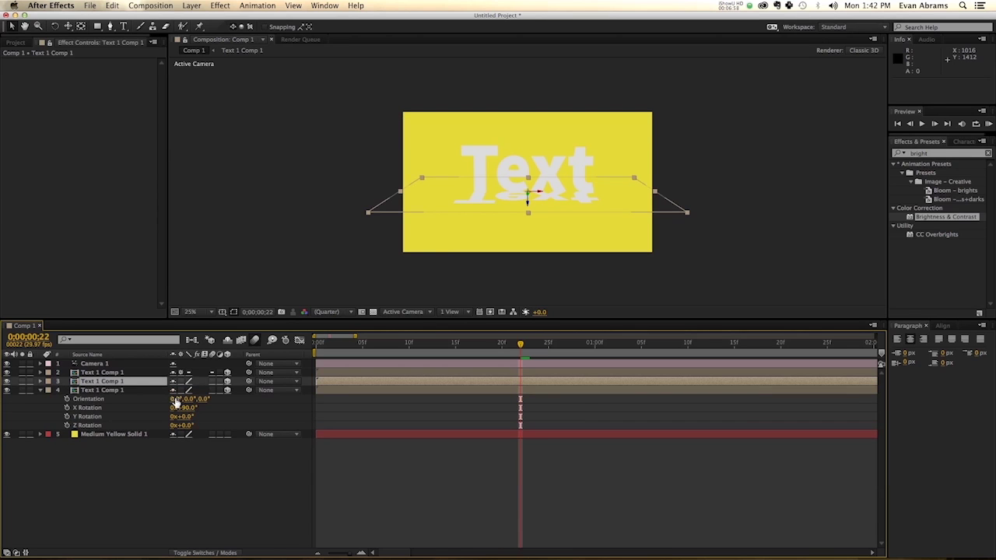
pyautogui.click(185, 399)
pyautogui.write('-90')
pyautogui.press('Return')
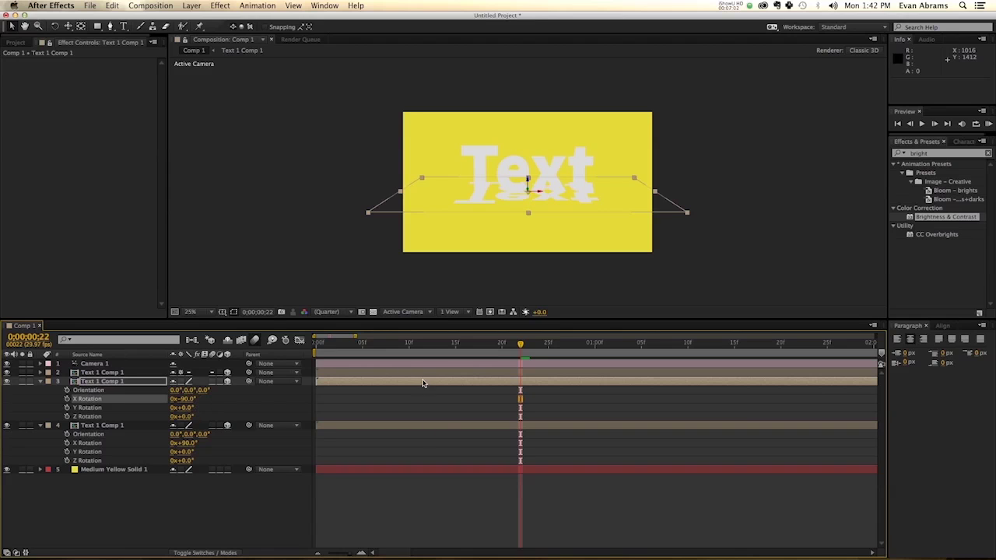
# Apply the Fill effect to both rotated copies and set its color to black.
pyautogui.keyDown('shift'); pyautogui.click(438, 429); pyautogui.keyUp('shift')
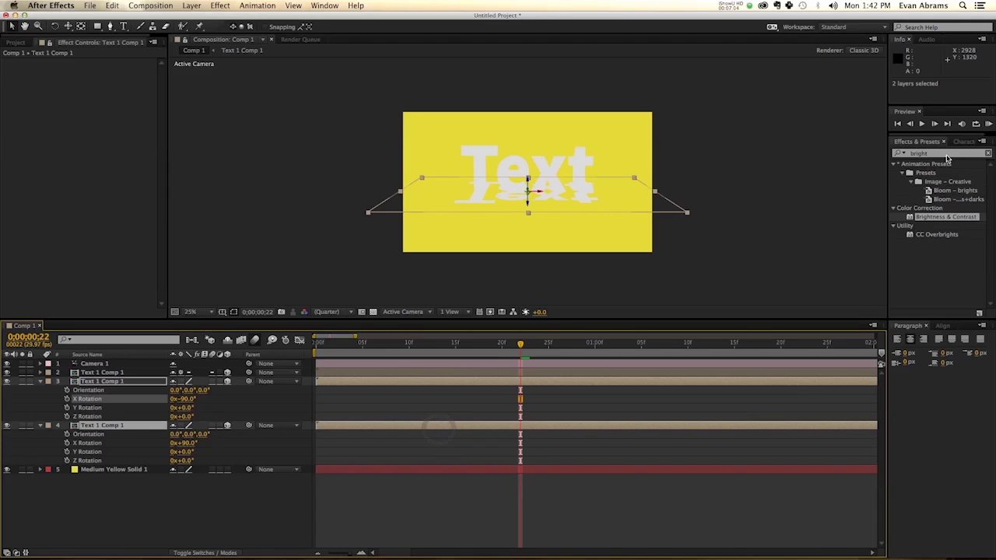
pyautogui.click(945, 154)
pyautogui.write('fill')
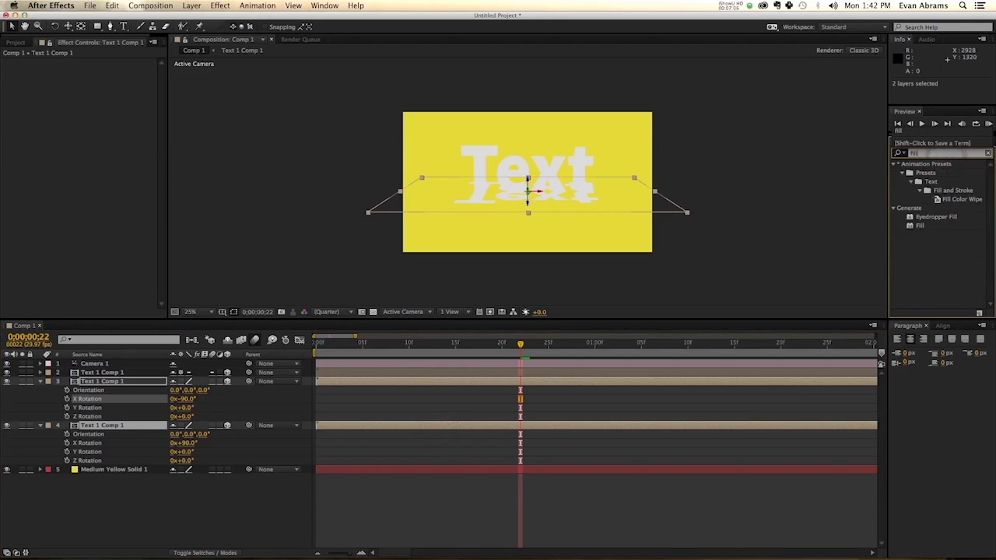
pyautogui.doubleClick(921, 225)
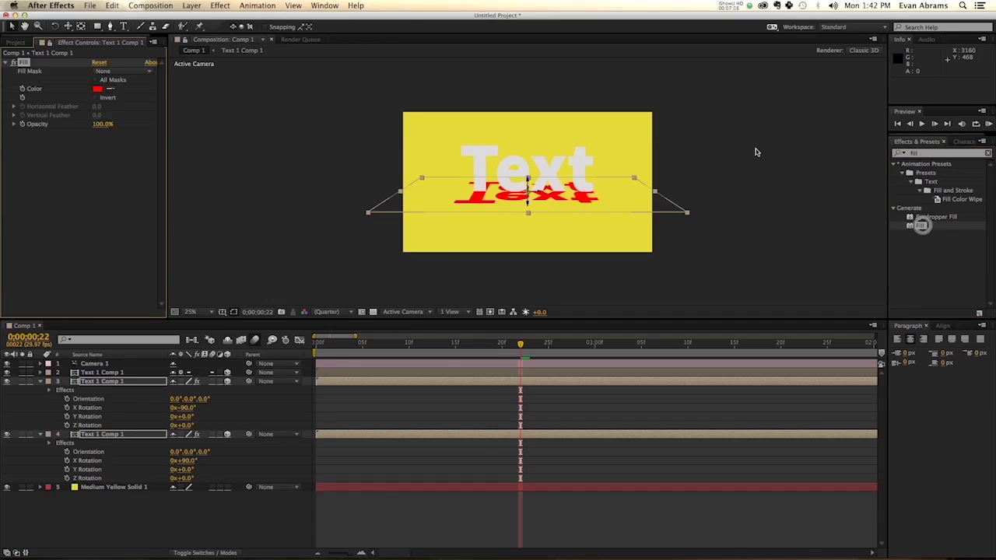
pyautogui.click(99, 89)
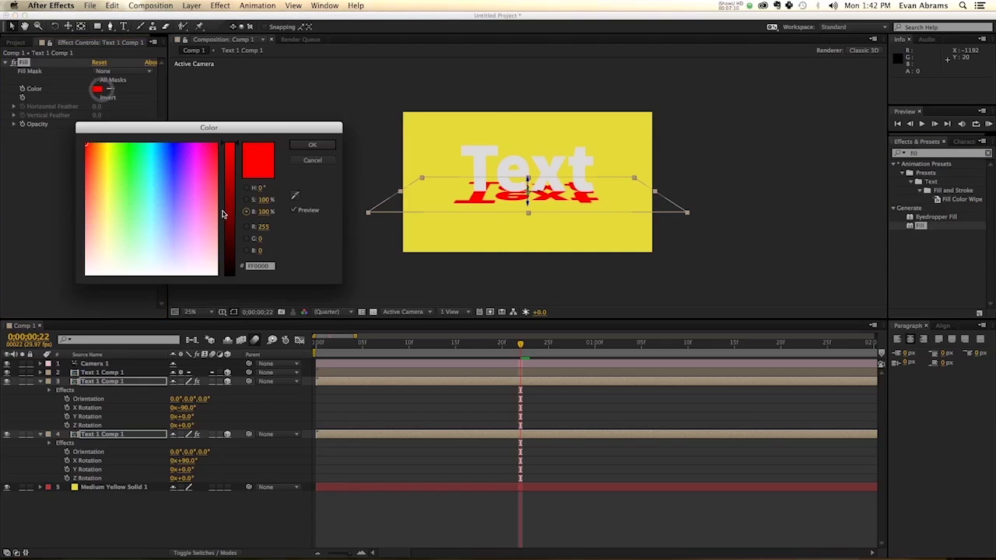
pyautogui.moveTo(230, 216); pyautogui.dragTo(234, 275)
pyautogui.click(303, 145)
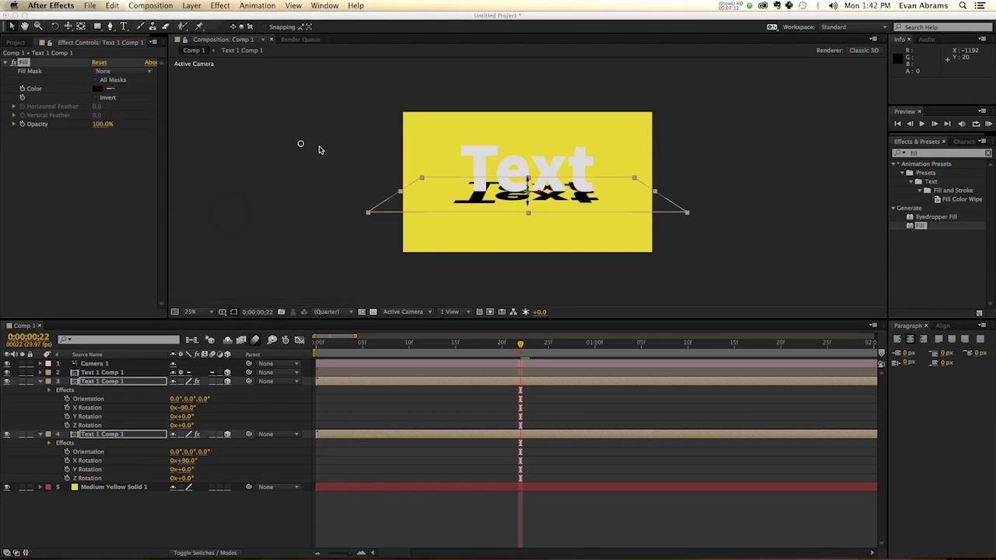
# Add a Fast Blur effect to both black copies and set its Blurriness to 50.
pyautogui.click(920, 153)
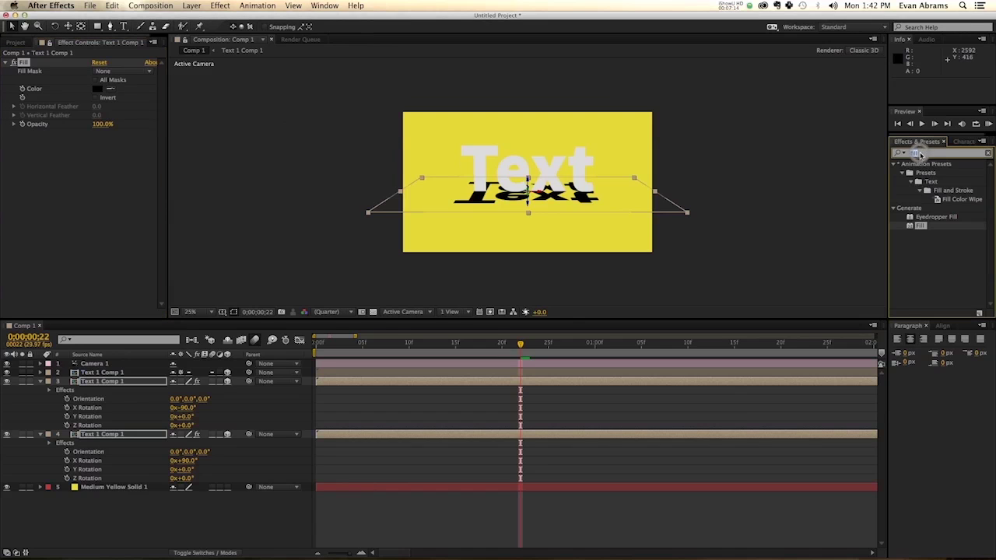
pyautogui.write('fast')
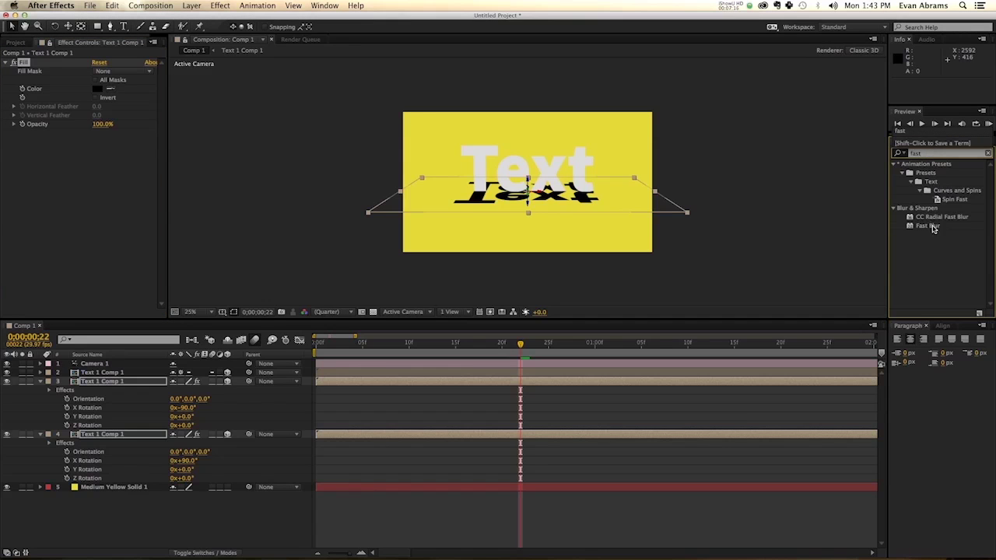
pyautogui.doubleClick(927, 225)
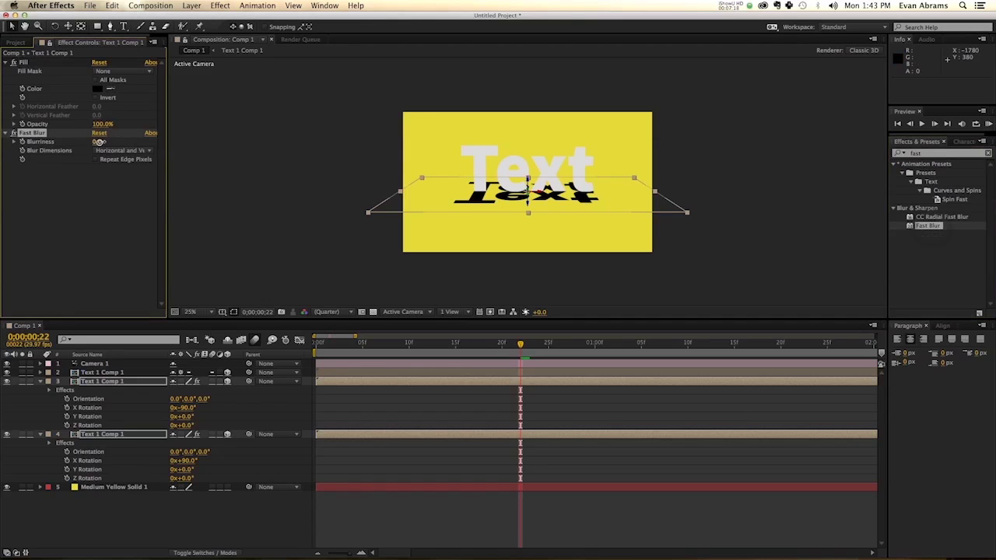
pyautogui.moveTo(99, 142); pyautogui.dragTo(132, 141)
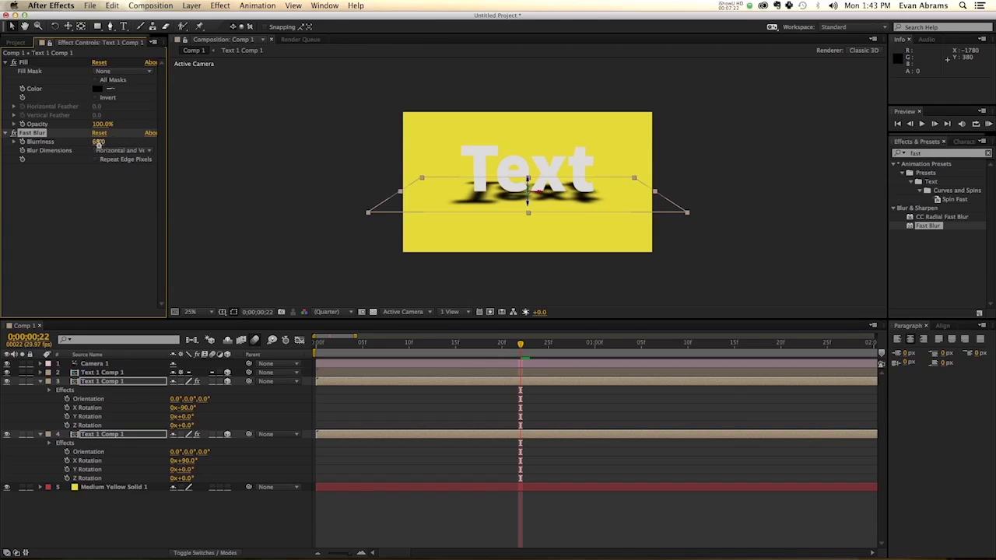
pyautogui.write('50')
pyautogui.press('Return')
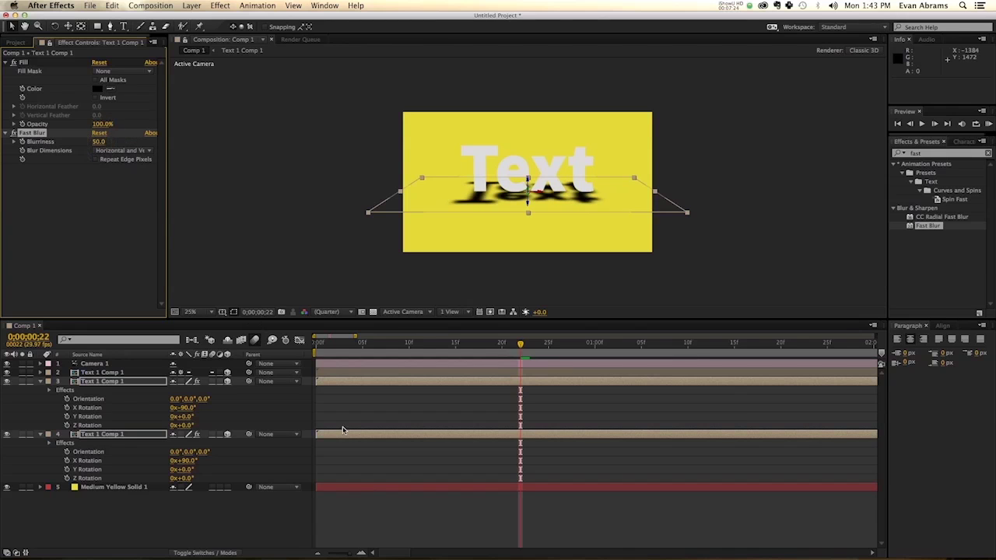
# Set the layer opacity of both blurred shadow copies to 50%.
pyautogui.press('t')
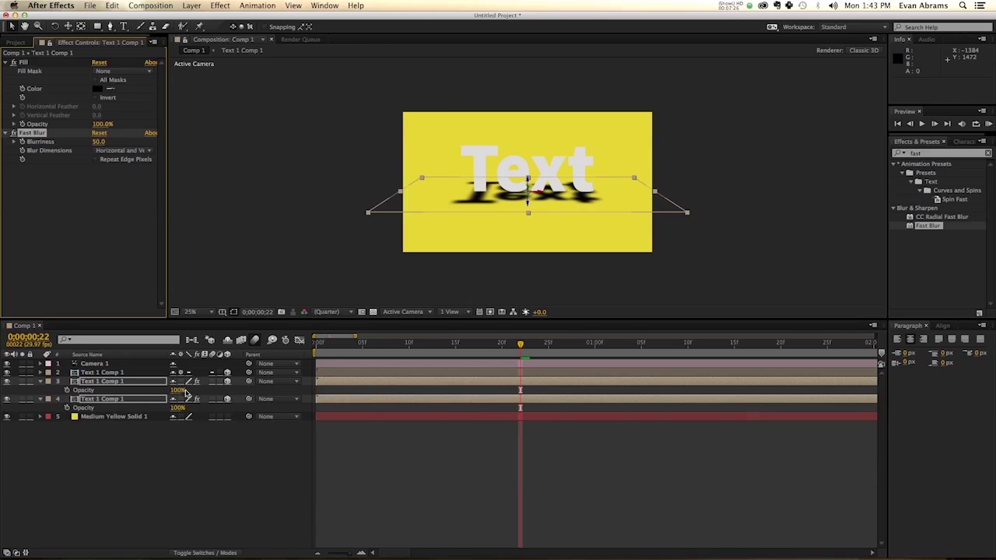
pyautogui.click(178, 389)
pyautogui.write('50')
pyautogui.press('Return')
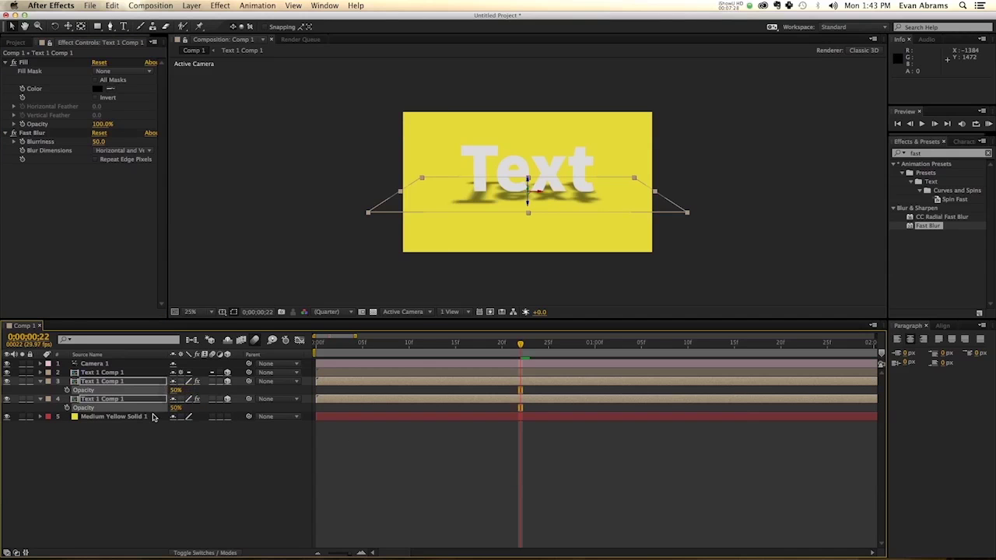
pyautogui.click(272, 446)
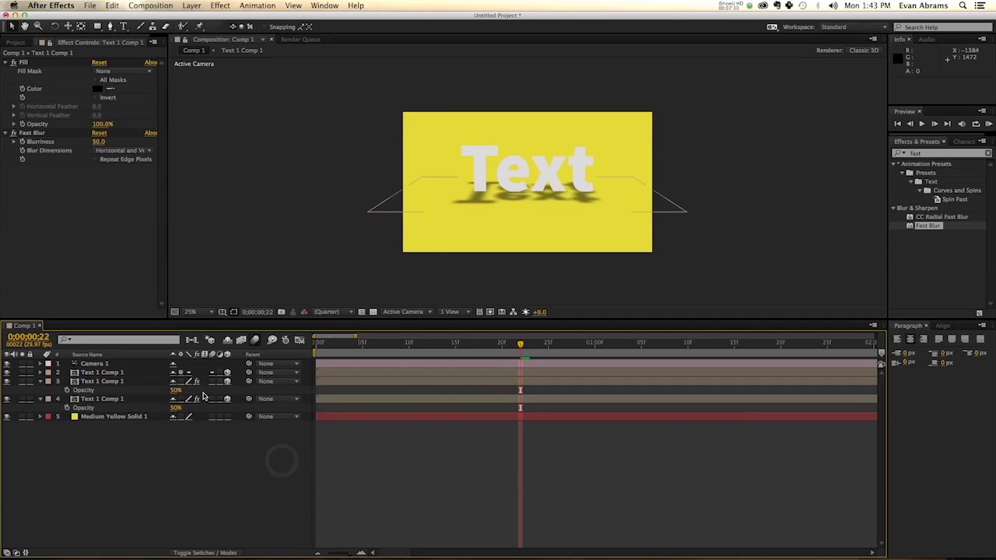
# Lower the opacity of the shadow copy with -90° X Rotation to 25%.
pyautogui.click(259, 382)
pyautogui.moveTo(175, 395); pyautogui.dragTo(167, 395)
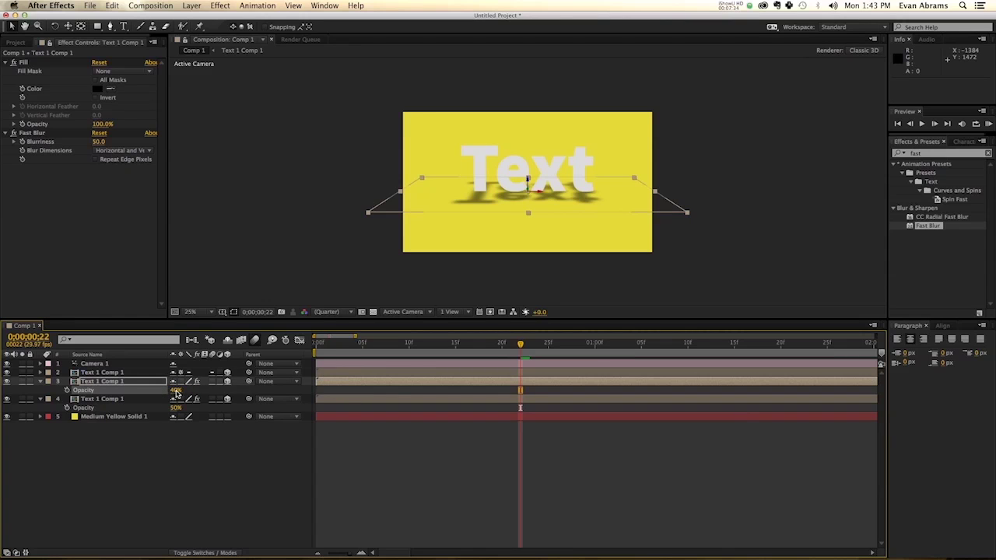
pyautogui.write('25')
pyautogui.press('Return')
pyautogui.click(371, 478)
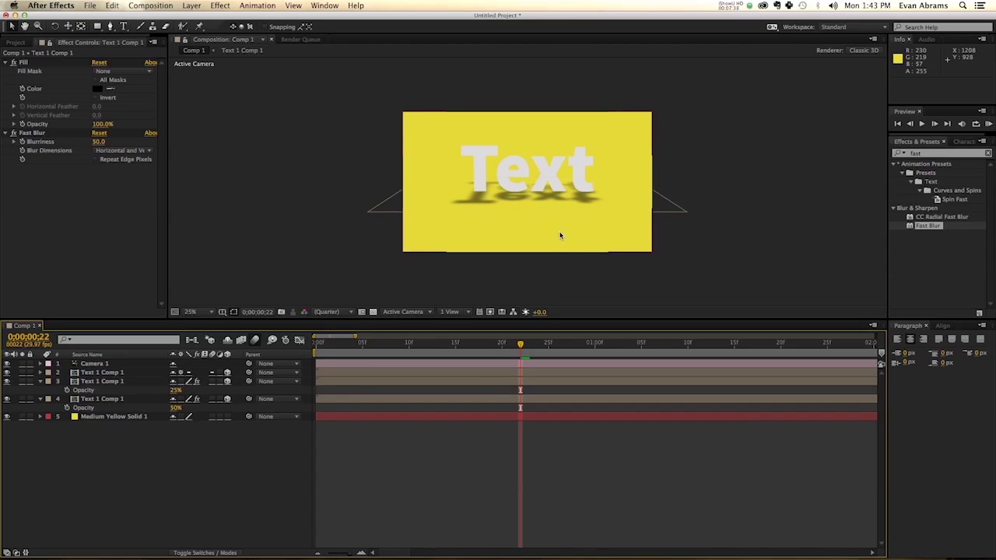
# Stretch both shadow copies lengthwise, making the front one longer, and play the animation from near the start.
pyautogui.click(671, 212)
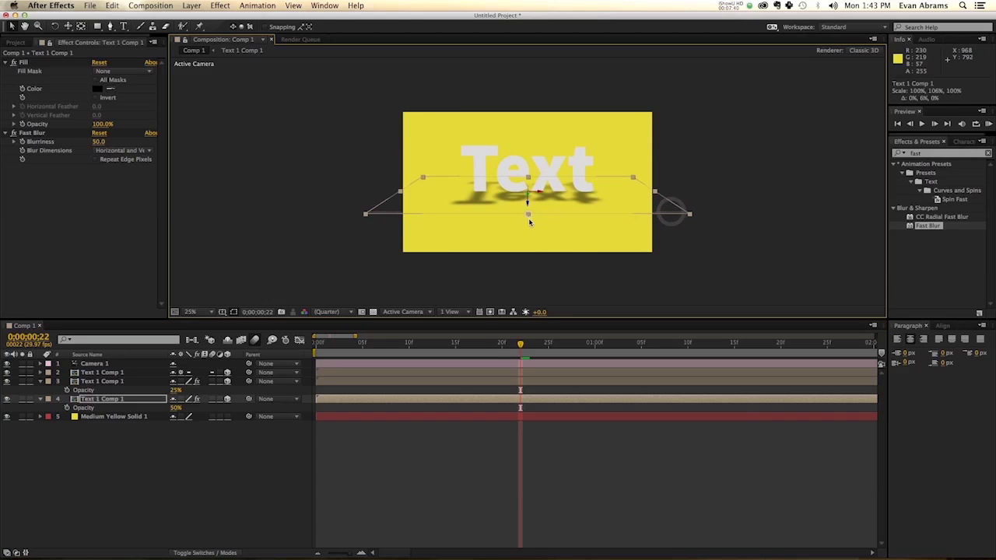
pyautogui.moveTo(528, 225)
pyautogui.mouseDown()
pyautogui.moveTo(526, 216)
pyautogui.moveTo(527, 234)
pyautogui.mouseUp()
pyautogui.click(474, 381)
pyautogui.moveTo(455, 343); pyautogui.dragTo(347, 361)
pyautogui.press('space')
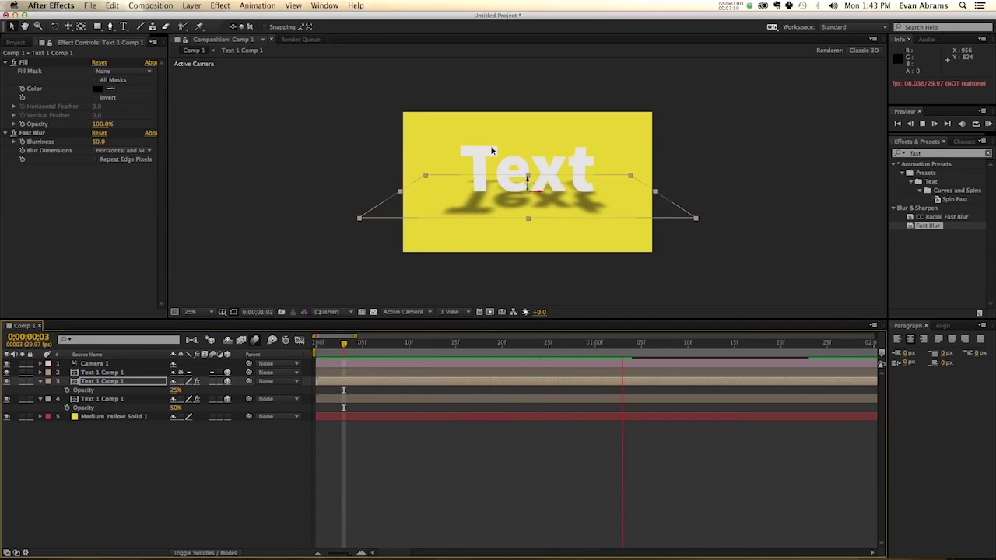
pyautogui.click(347, 378)
pyautogui.click(347, 377)
# Rename the upright Text 1 Comp 1 layer as text.
pyautogui.click(115, 373)
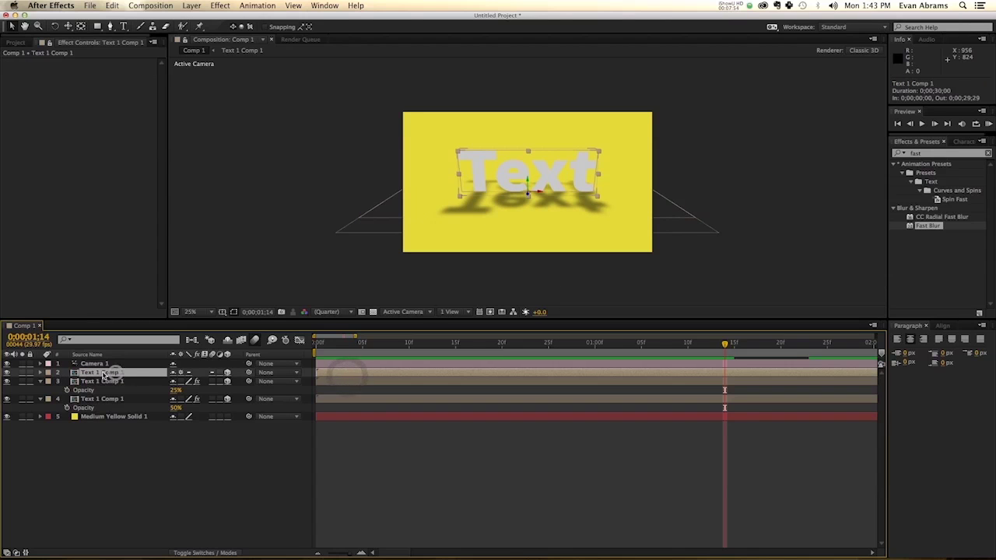
pyautogui.moveTo(94, 377); pyautogui.dragTo(117, 377)
pyautogui.press('Return')
pyautogui.write('text')
pyautogui.press('Return')
# Rename the 25% opacity copy as back shadow and the 50% opacity copy as front shadow.
pyautogui.click(113, 381)
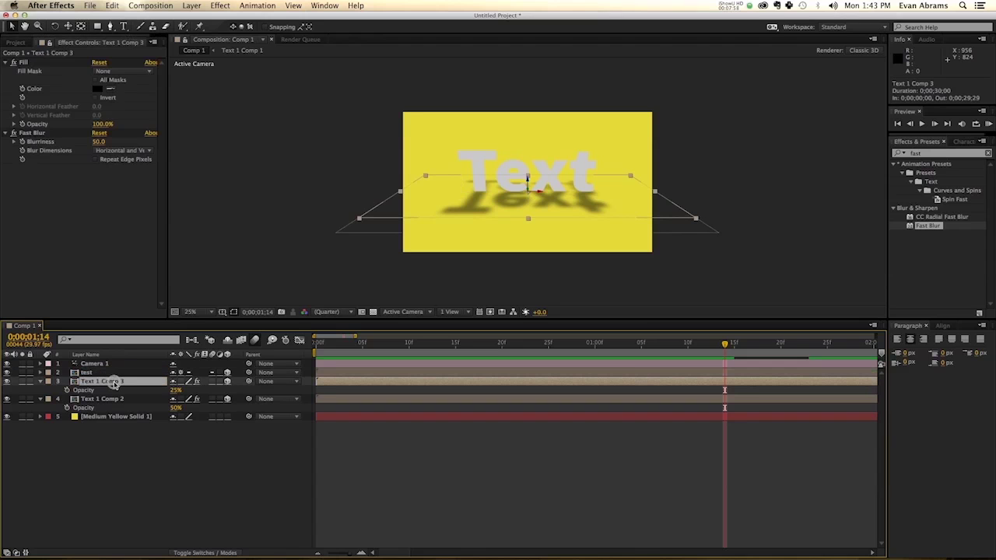
pyautogui.press('Return')
pyautogui.write('bac')
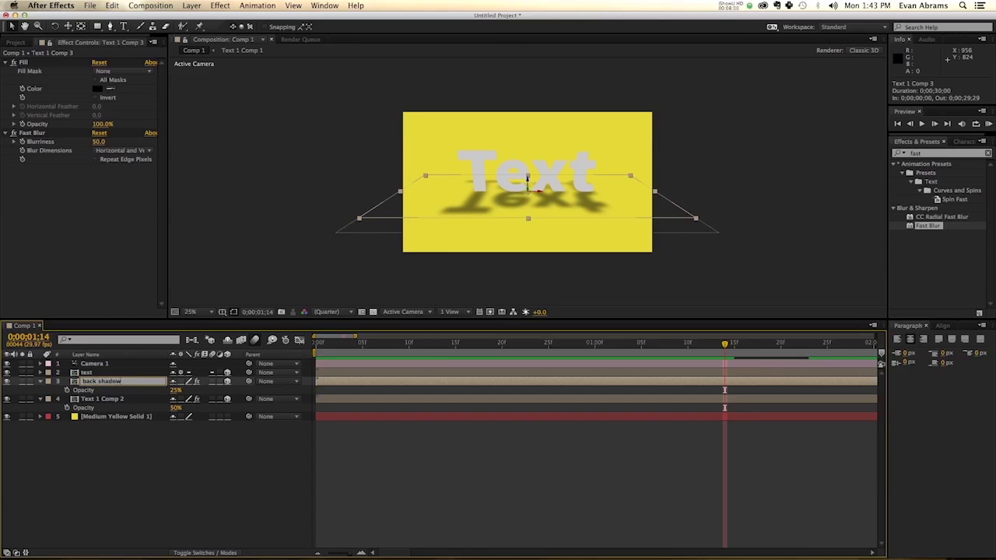
pyautogui.write('k shadow')
pyautogui.press('Return')
pyautogui.click(117, 400)
pyautogui.press('Return')
pyautogui.write('front shadow')
pyautogui.press('Return')
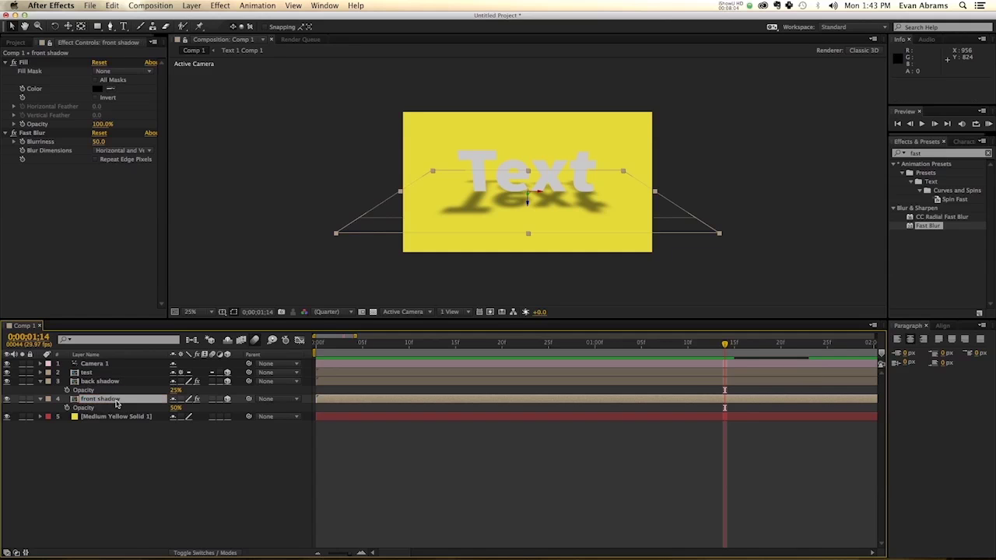
# Apply Fast Blur to the upright text layer and set its Blurriness to 1.
pyautogui.click(67, 373)
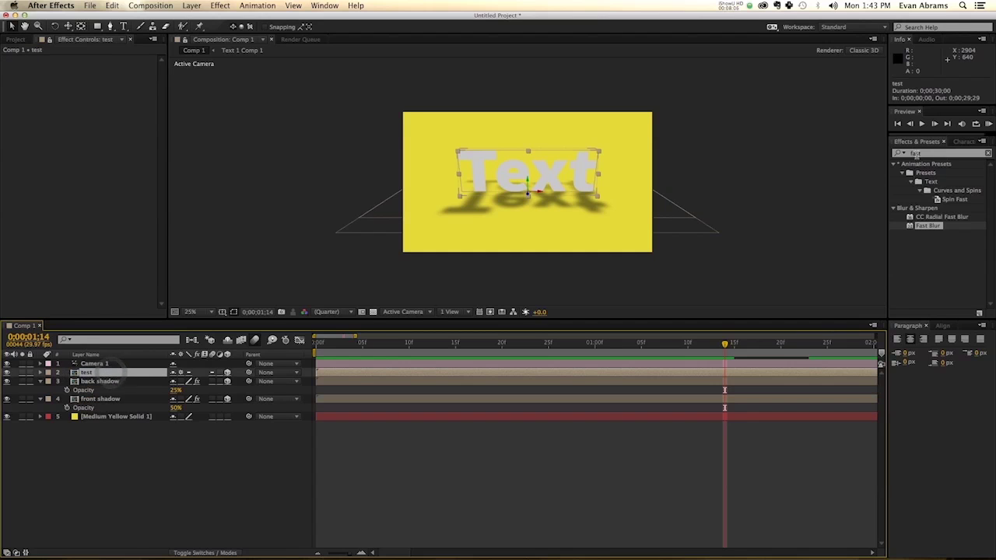
pyautogui.doubleClick(936, 226)
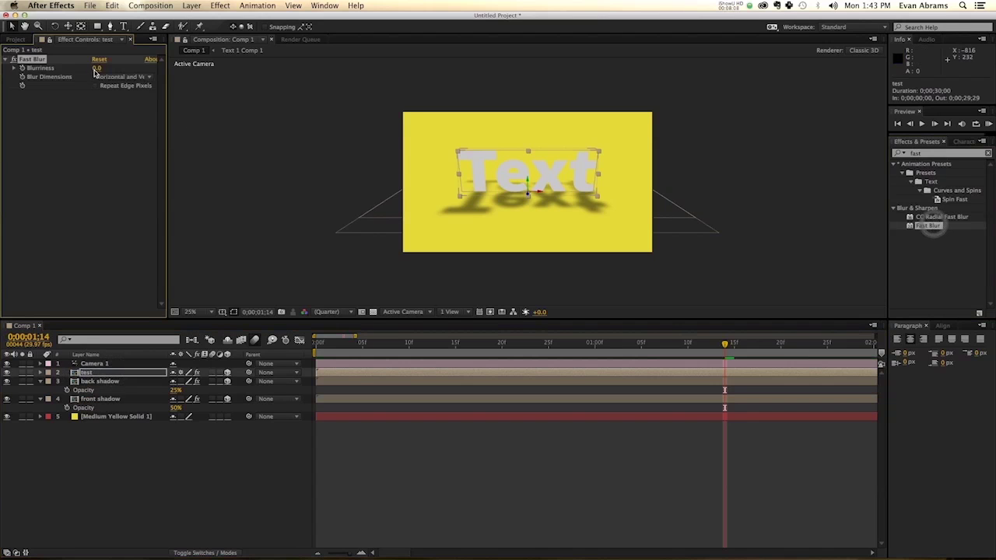
pyautogui.click(94, 69)
pyautogui.write('1')
pyautogui.press('Return')
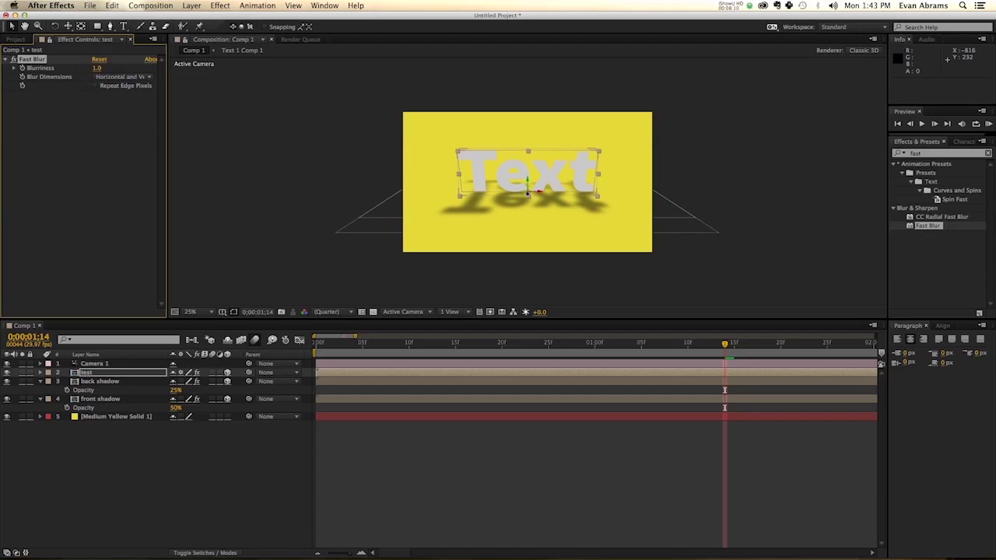
# Set the upright text layer's blending mode to Screen and preview the animation.
pyautogui.click(176, 552)
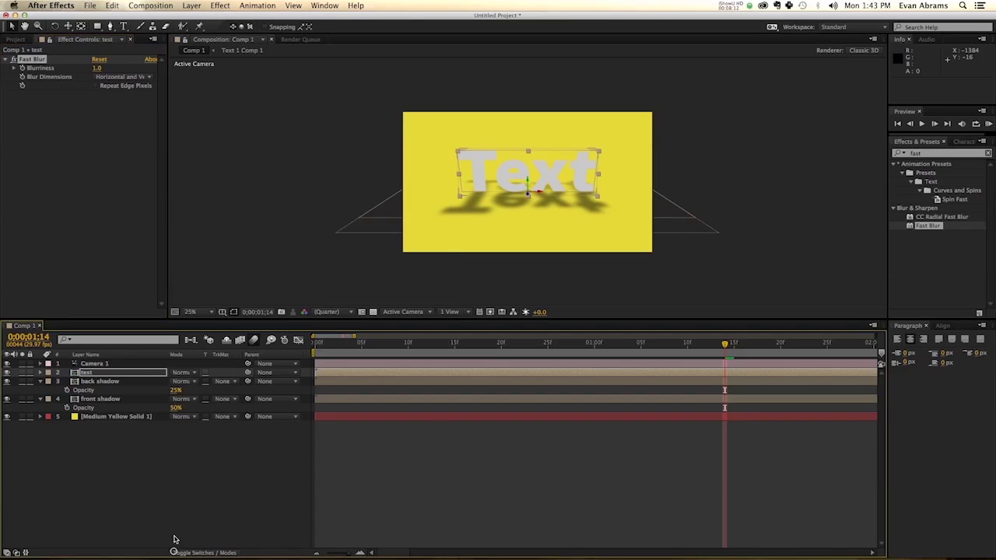
pyautogui.click(182, 376)
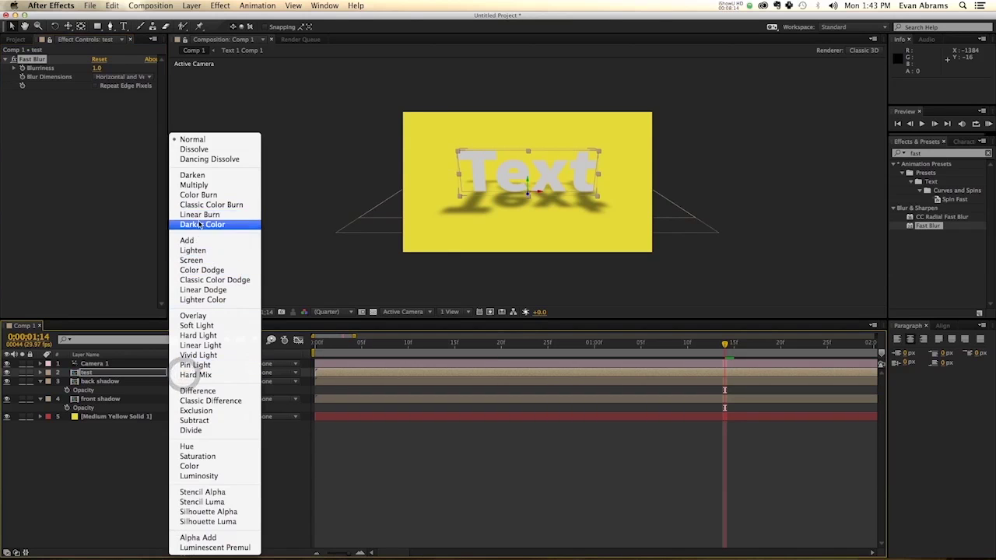
pyautogui.click(202, 261)
pyautogui.click(512, 456)
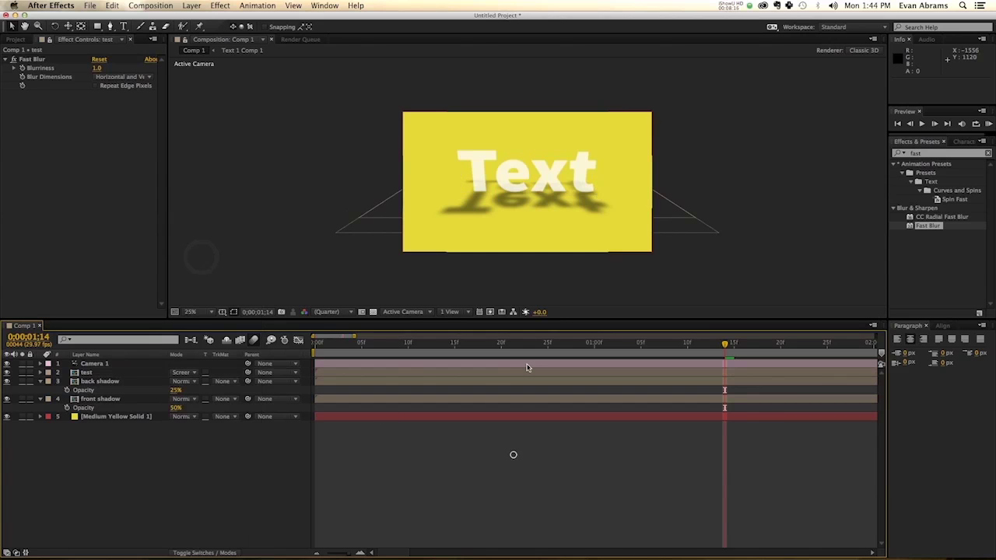
pyautogui.press('space')
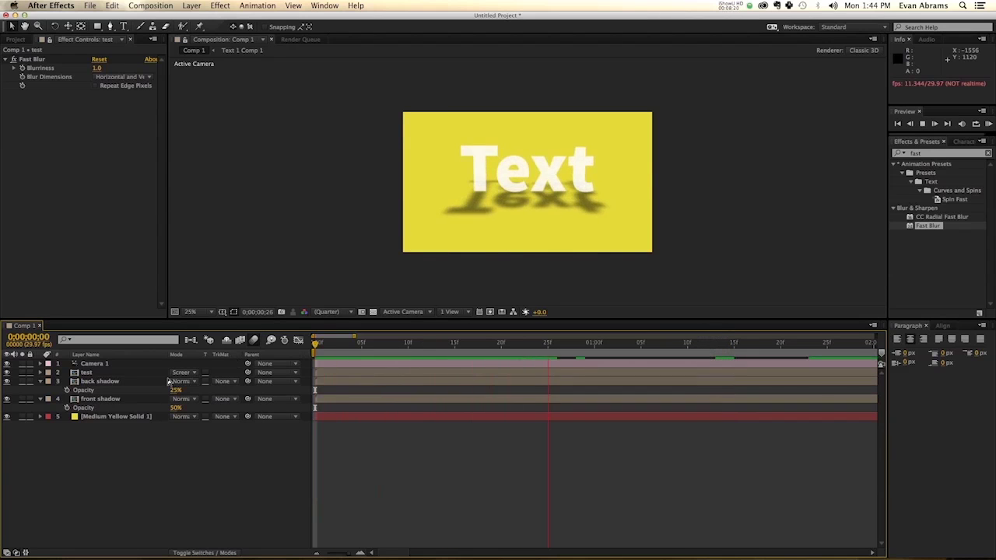
pyautogui.press('space')
# Open the upright text pre-comp, duplicate its Text 1 layer and shift the copy slightly later in time.
pyautogui.doubleClick(99, 378)
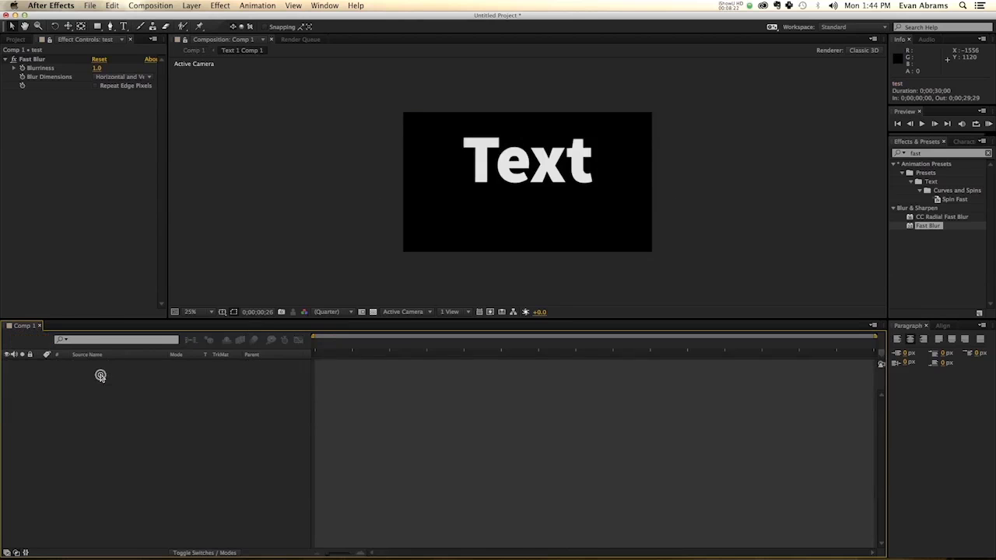
pyautogui.click(99, 365)
pyautogui.press('super+d')
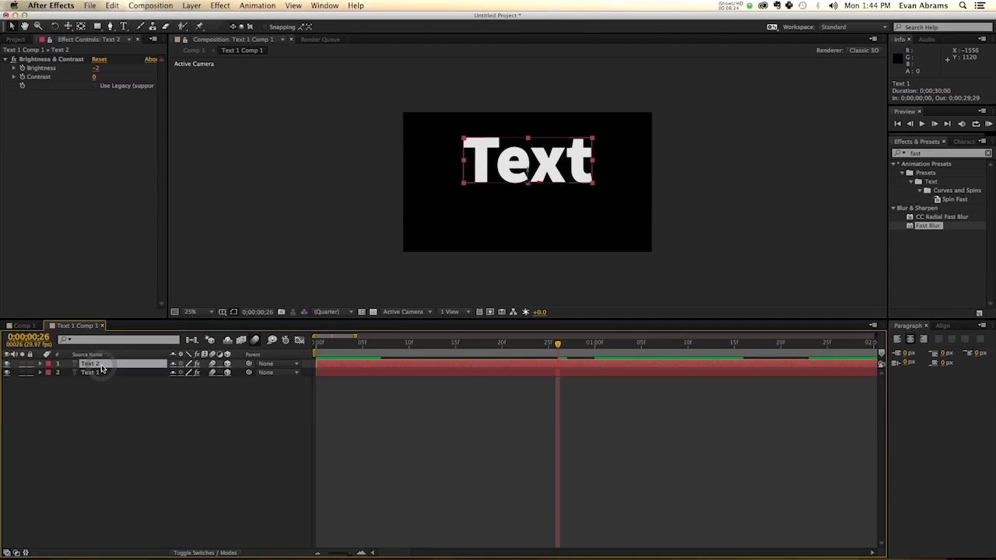
pyautogui.scroll(3, 334, 375)
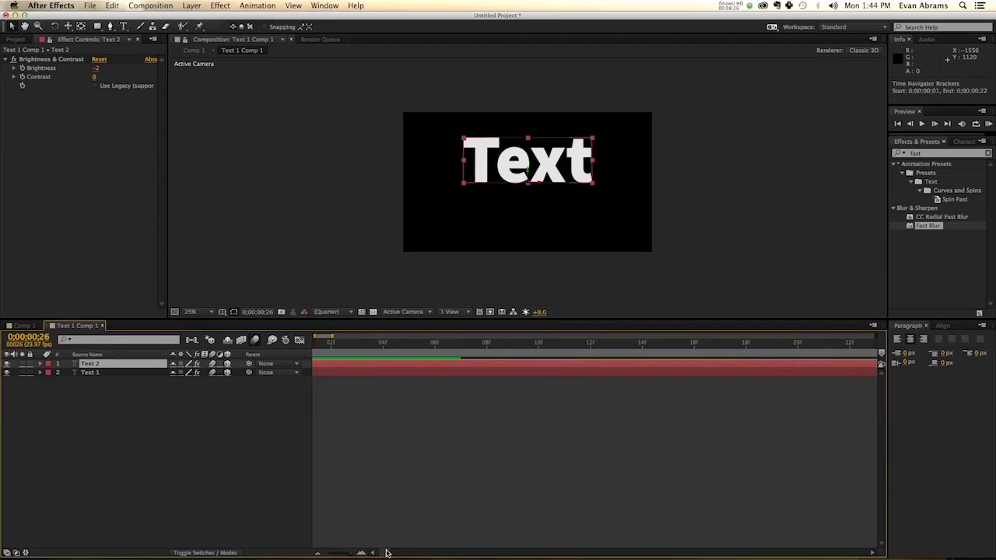
pyautogui.moveTo(387, 554); pyautogui.dragTo(327, 556)
pyautogui.click(336, 364)
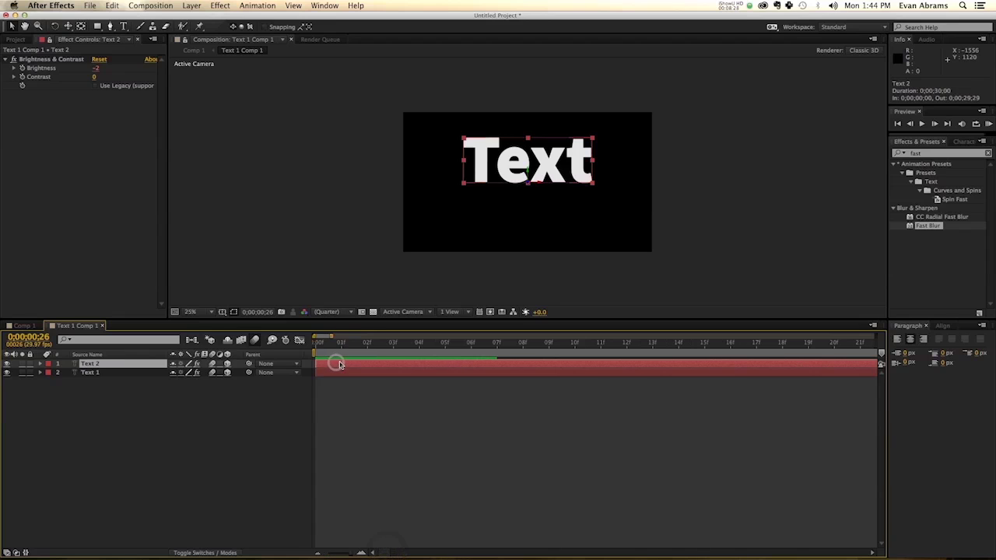
pyautogui.moveTo(345, 364); pyautogui.dragTo(462, 366)
# Duplicate the Text 2 layer four more times, up to Text 6, and play the pre-comp from the start.
pyautogui.press('super+d')
pyautogui.press('super+d')
pyautogui.press('super+d')
pyautogui.press('super+d')
pyautogui.press('Home')
pyautogui.press('space')
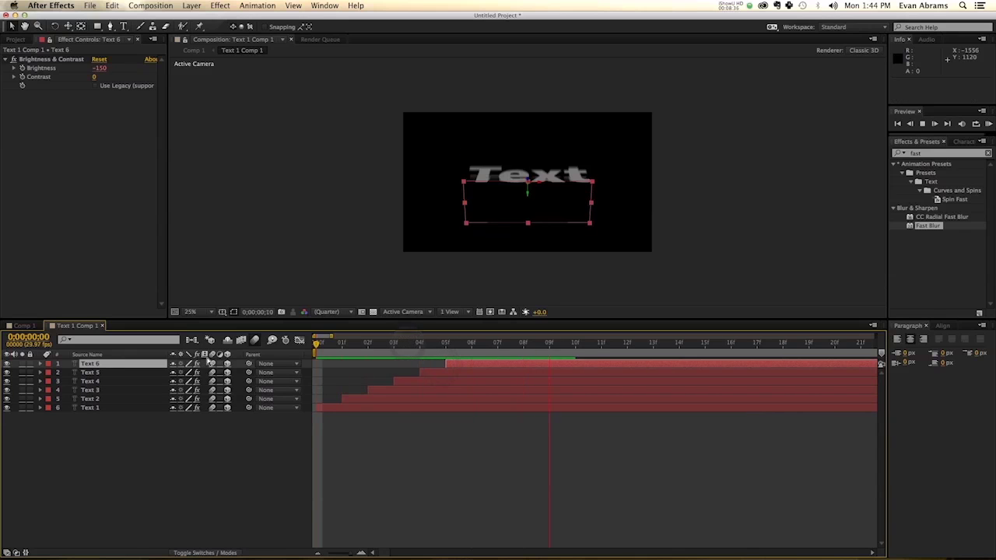
# Return to Comp 1 and play the flip animation with the stacked text copies from the start.
pyautogui.click(32, 325)
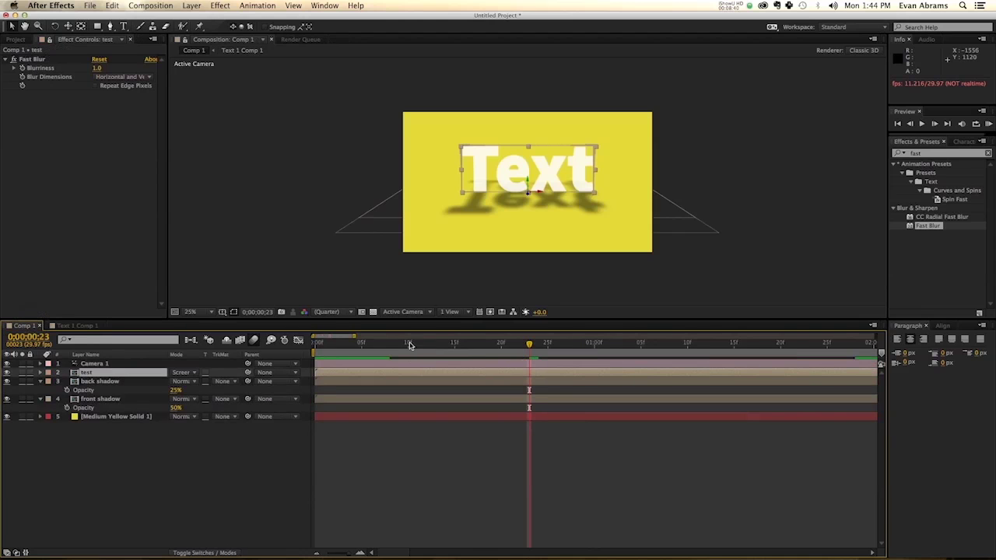
pyautogui.press('Home')
pyautogui.press('space')
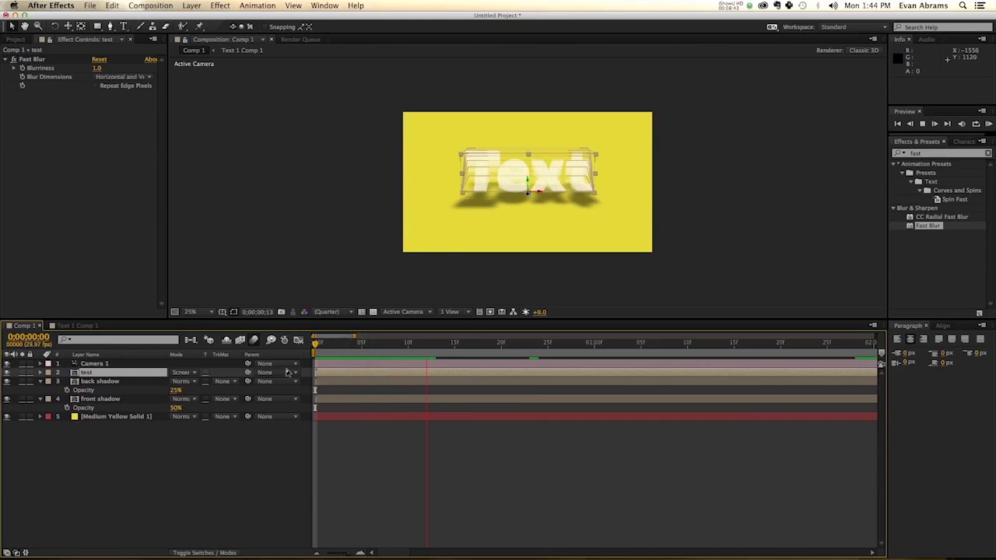
pyautogui.click(502, 464)
pyautogui.press('space')
pyautogui.hotkey('shift', 'pagedown')
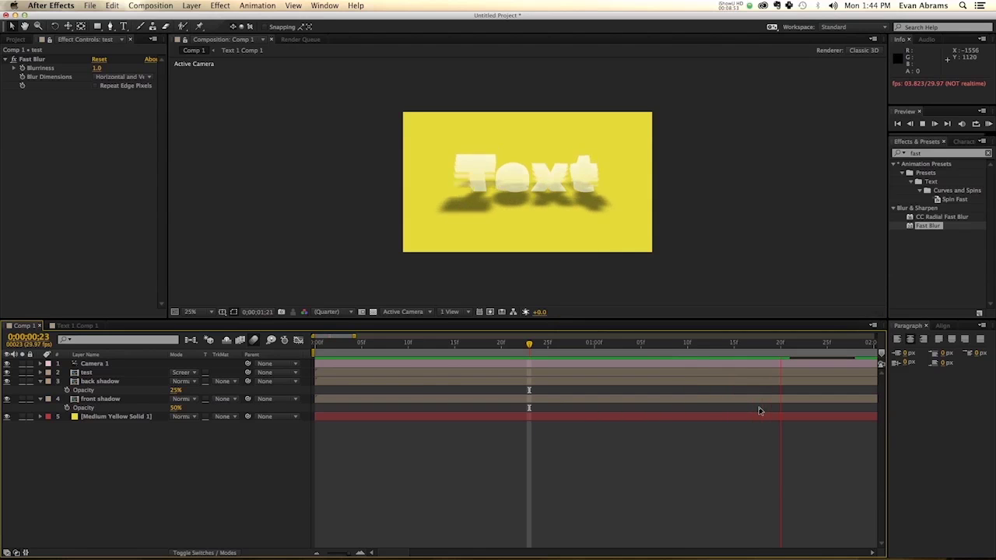
# Preview the flip animation in Comp 1 over a longer stretch of the timeline.
pyautogui.press('space')
pyautogui.press('-')
pyautogui.press('-')
pyautogui.press('-')
pyautogui.press('KP_0')
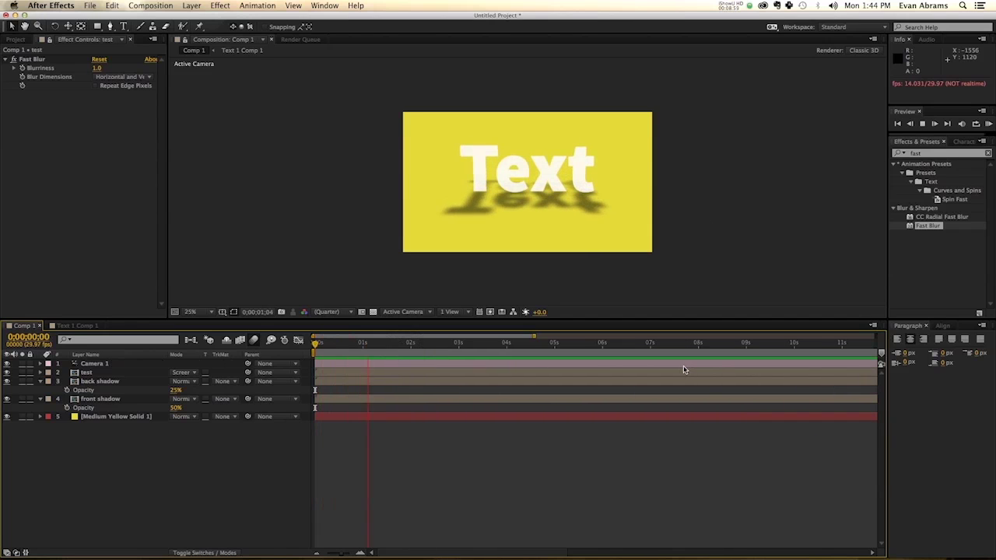
pyautogui.press('space')
# Apply the Bevel Alpha effect to all six text layers inside the pre-comp.
pyautogui.moveTo(423, 351); pyautogui.dragTo(366, 353)
pyautogui.doubleClick(92, 373)
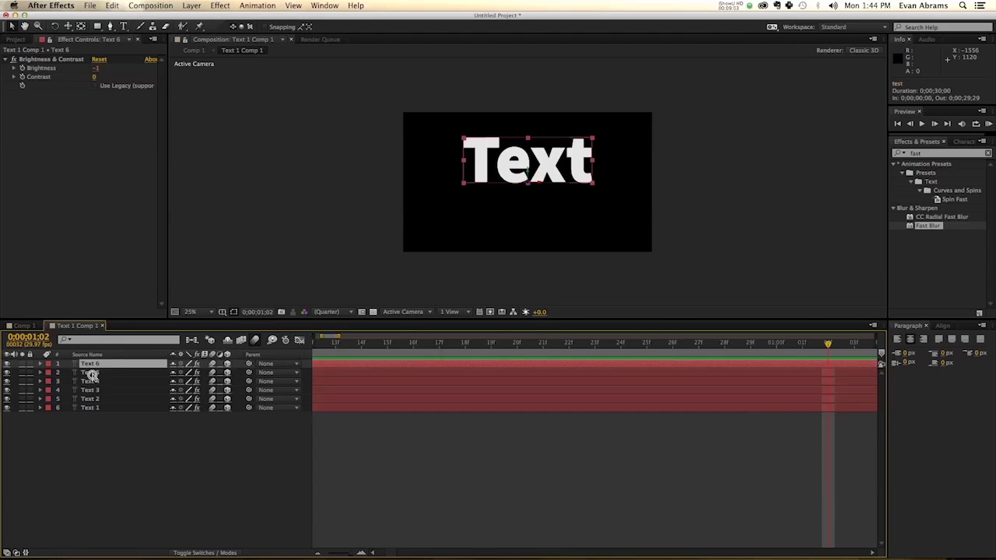
pyautogui.keyDown('shift'); pyautogui.click(88, 405); pyautogui.keyUp('shift')
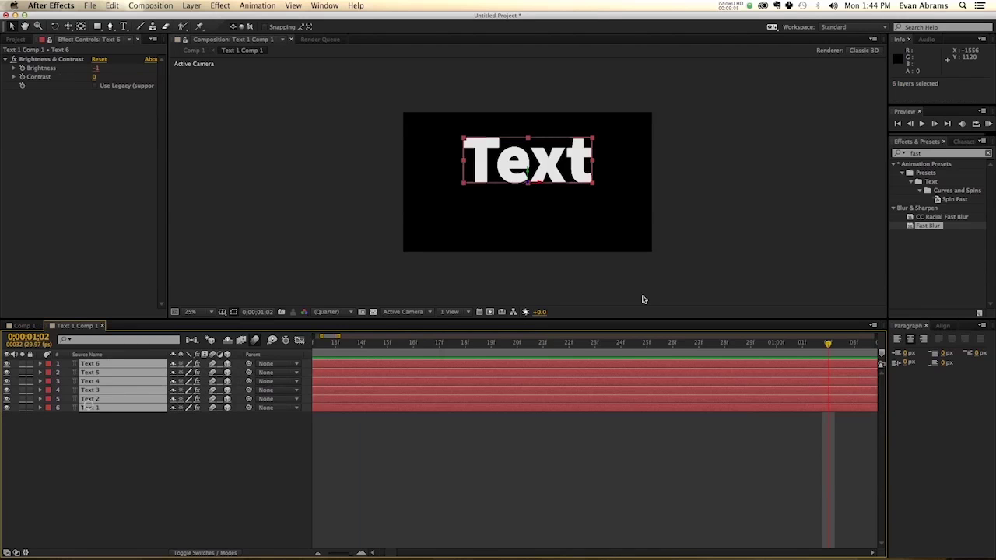
pyautogui.click(936, 153)
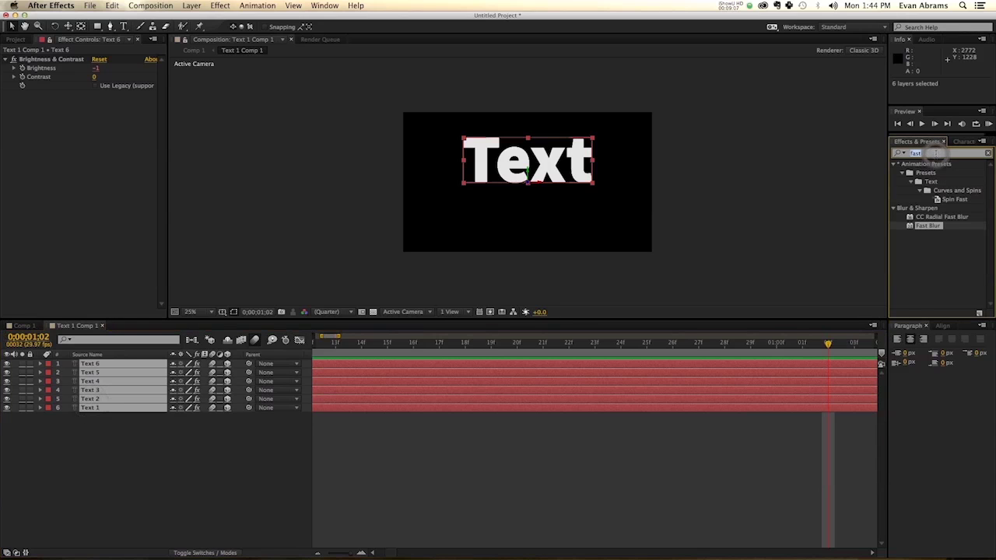
pyautogui.write('alpha')
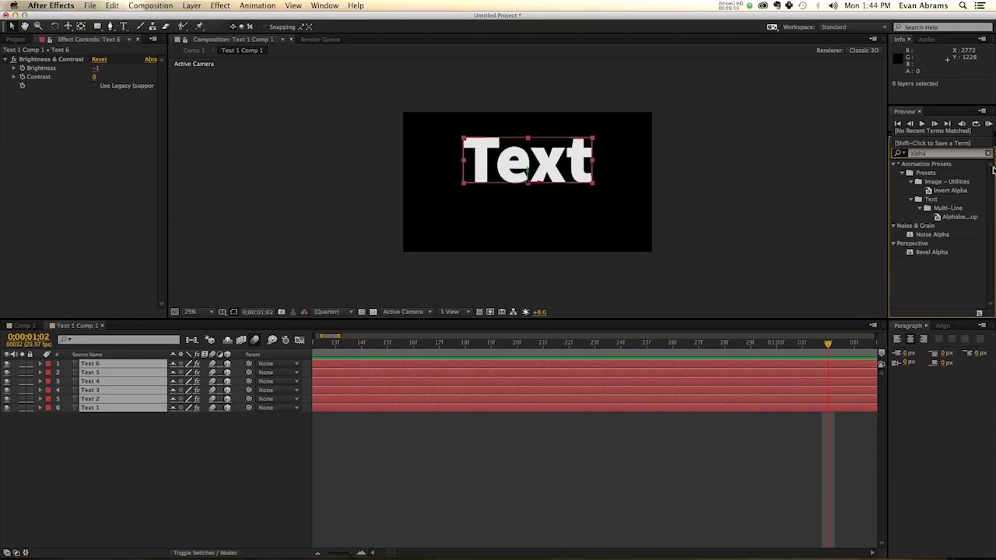
pyautogui.doubleClick(938, 253)
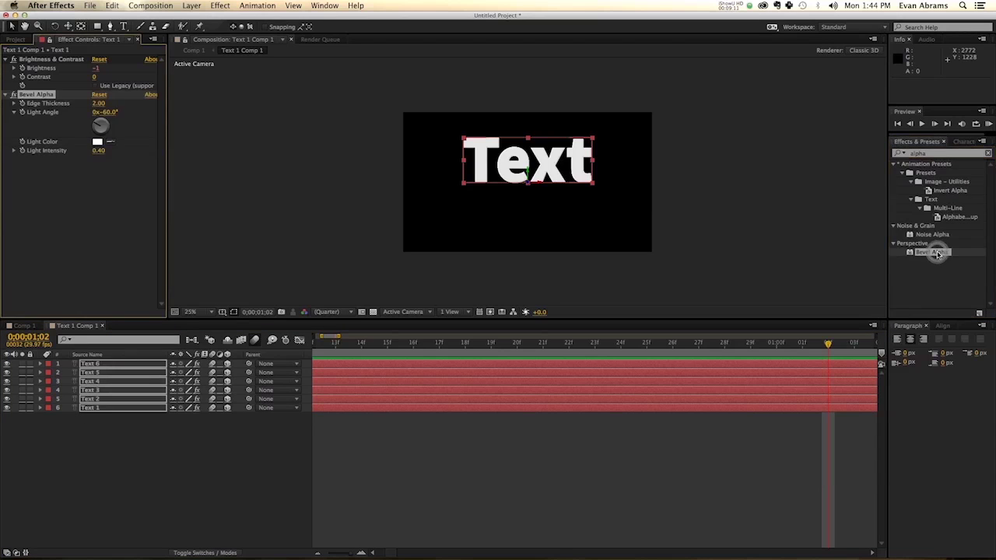
# Return to Comp 1 and check the bevelled text at several points in time.
pyautogui.click(24, 325)
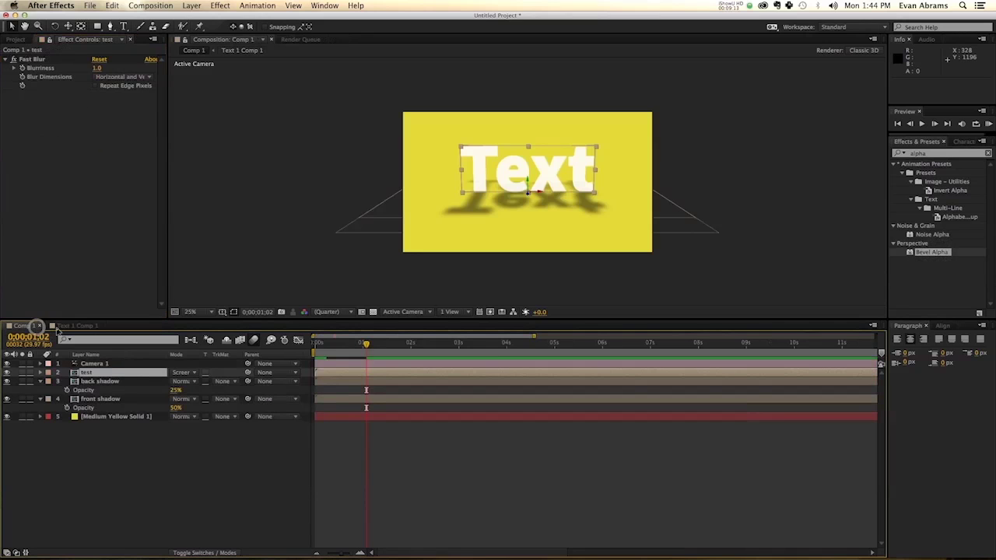
pyautogui.click(476, 424)
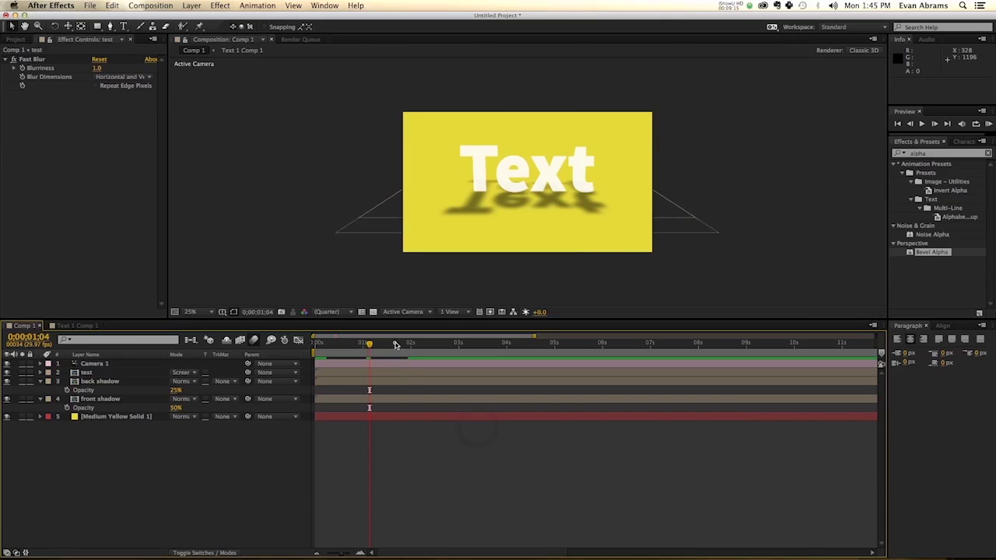
pyautogui.moveTo(393, 343); pyautogui.dragTo(409, 343)
pyautogui.click(350, 343)
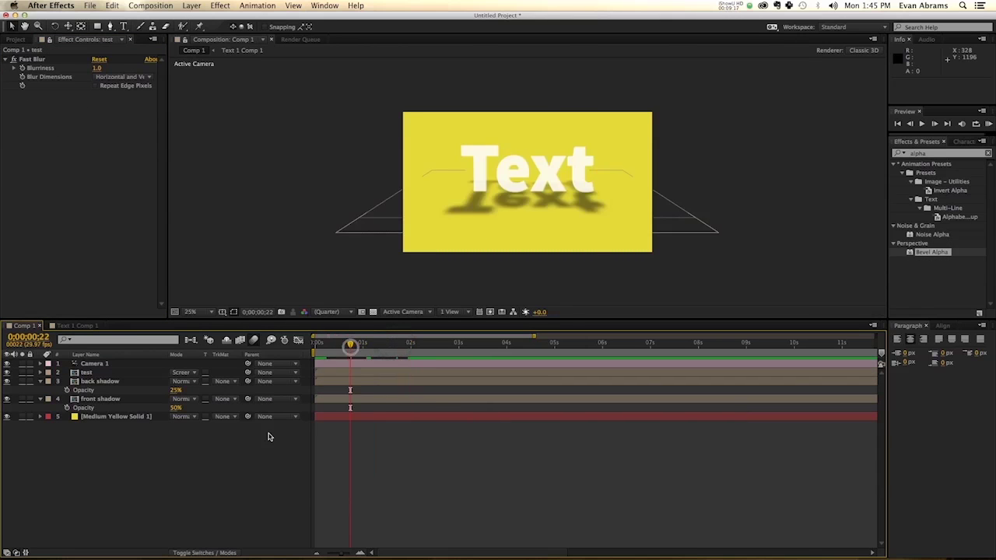
# Add an adjustment layer on top of Comp 1 and apply the Noise HLS effect to it.
pyautogui.rightClick(193, 437)
pyautogui.moveTo(223, 443)
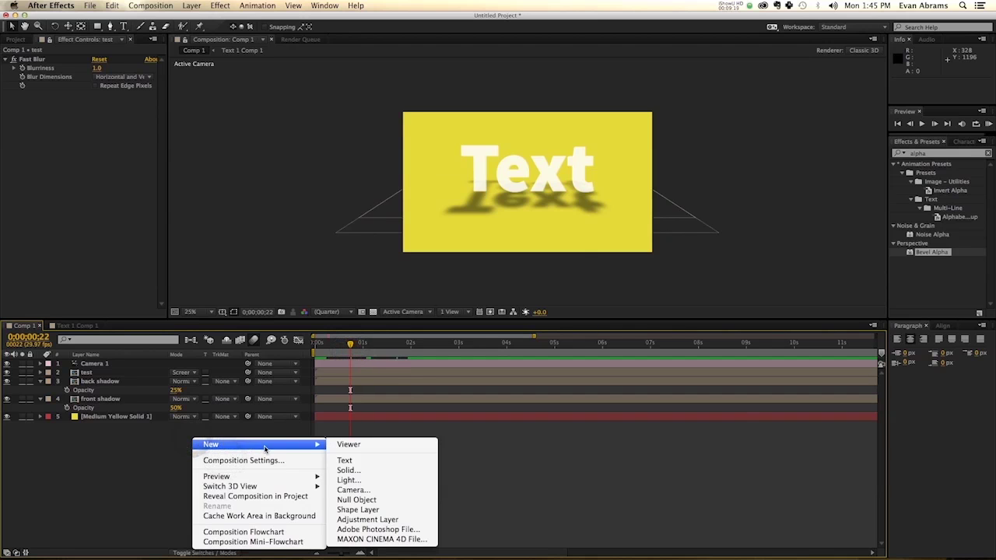
pyautogui.click(364, 520)
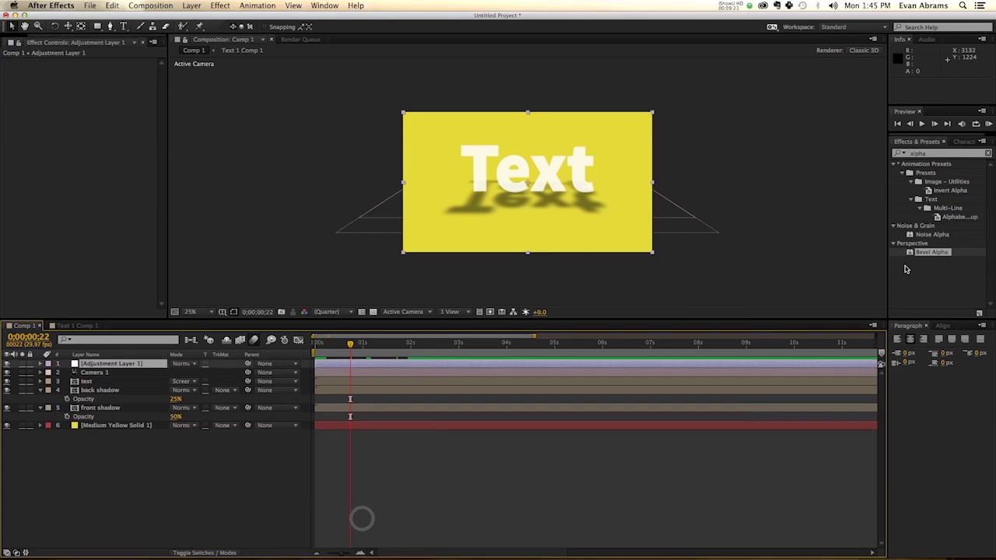
pyautogui.click(927, 154)
pyautogui.write('hls')
pyautogui.doubleClick(927, 189)
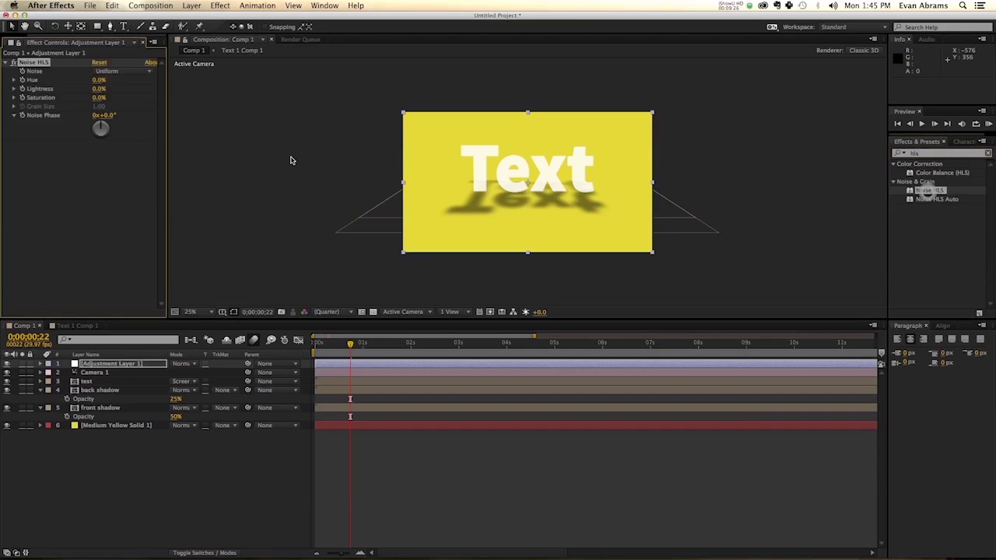
# Set the Noise HLS noise type to Squared and its Lightness to 2%.
pyautogui.click(108, 72)
pyautogui.click(108, 73)
pyautogui.click(110, 72)
pyautogui.click(113, 89)
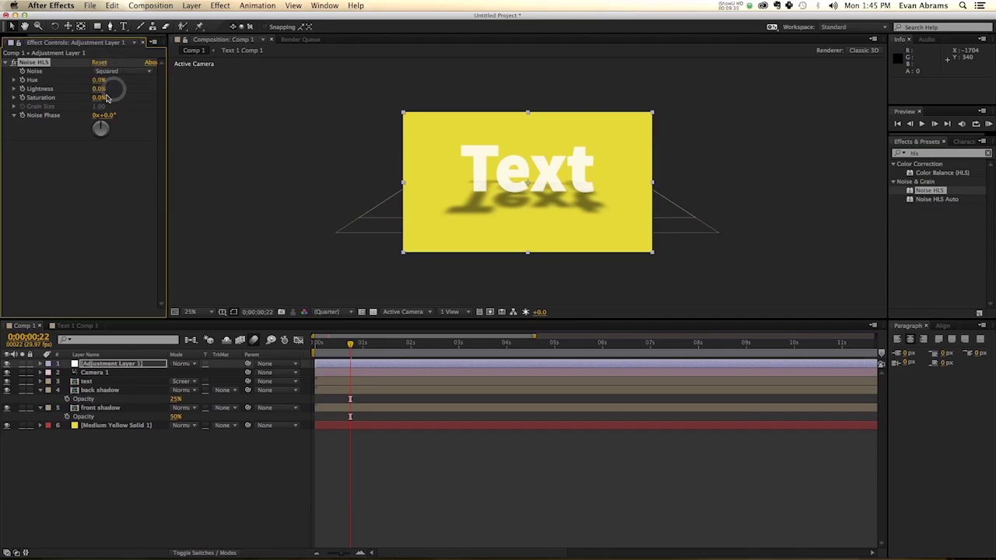
pyautogui.click(99, 90)
pyautogui.write('2')
pyautogui.press('Return')
pyautogui.click(623, 489)
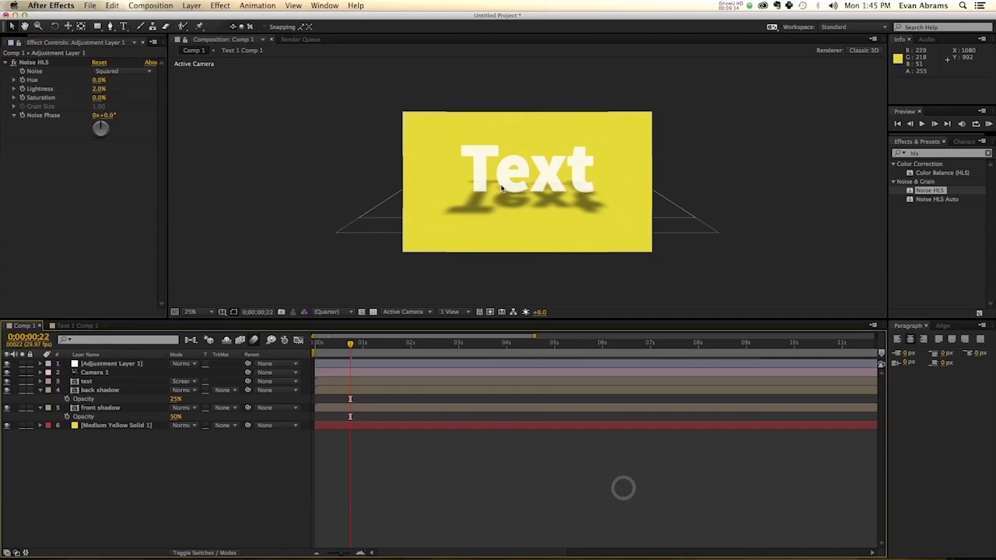
# Enlarge the composition view to 50% and play the noisy flip animation from the start.
pyautogui.scroll(4, 495, 176)
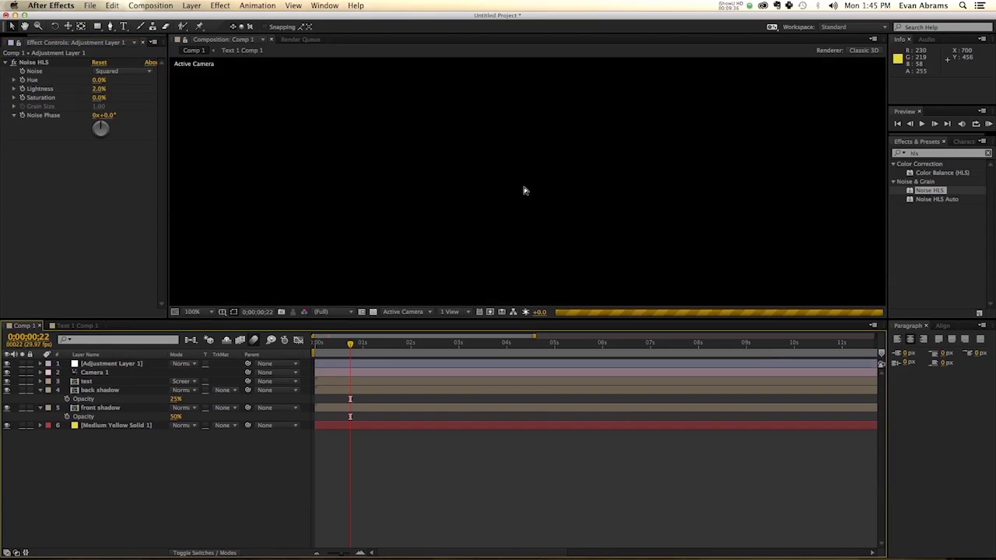
pyautogui.scroll(-2, 468, 184)
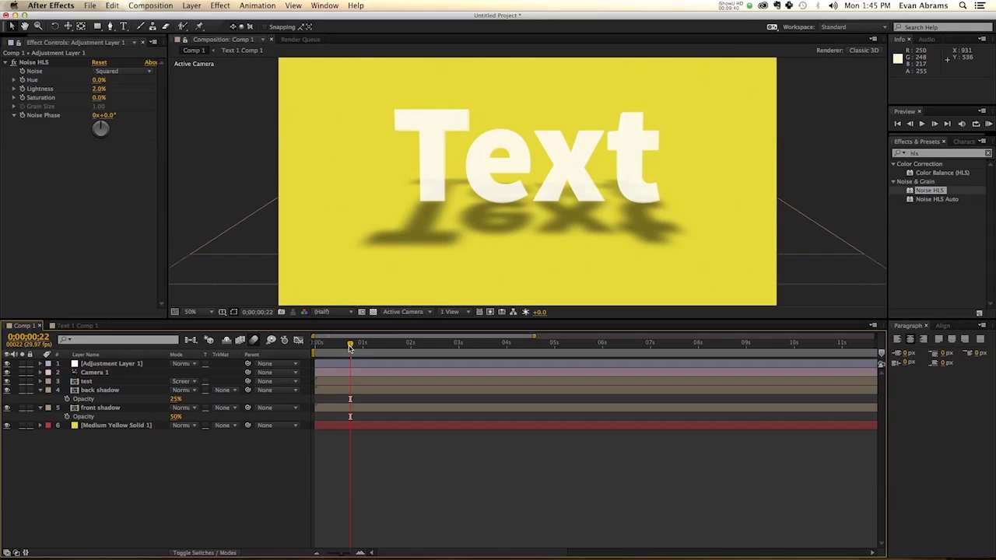
pyautogui.moveTo(348, 350); pyautogui.dragTo(283, 352)
pyautogui.press('space')
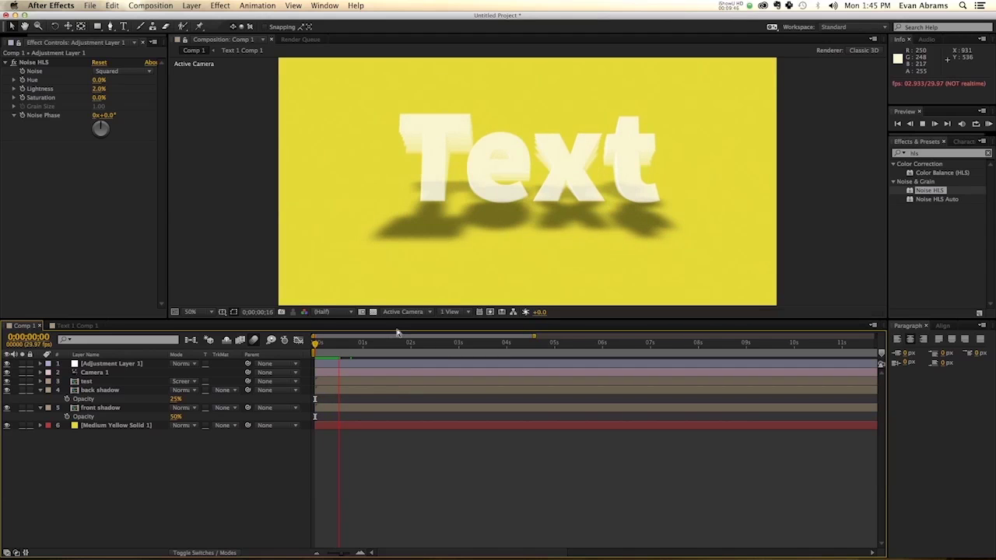
pyautogui.press('space')
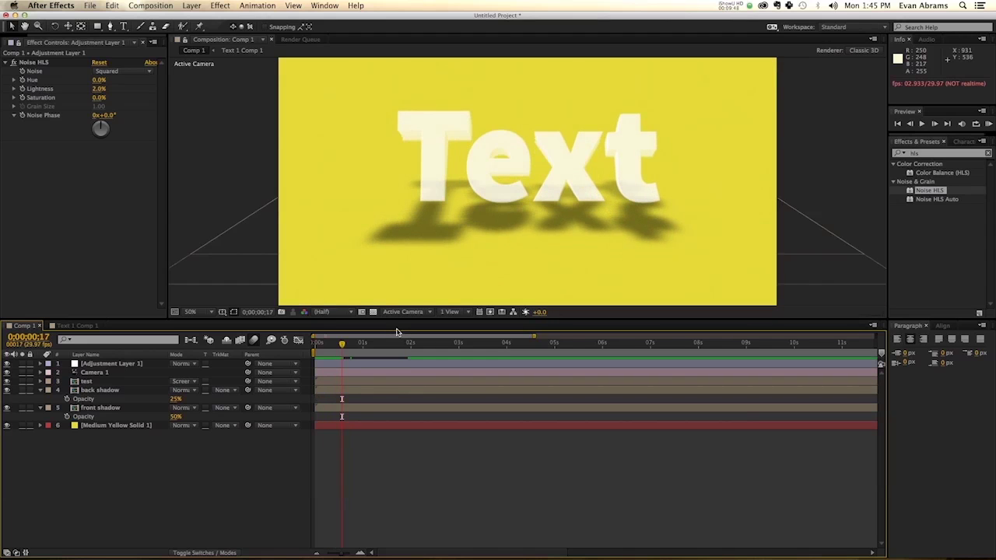